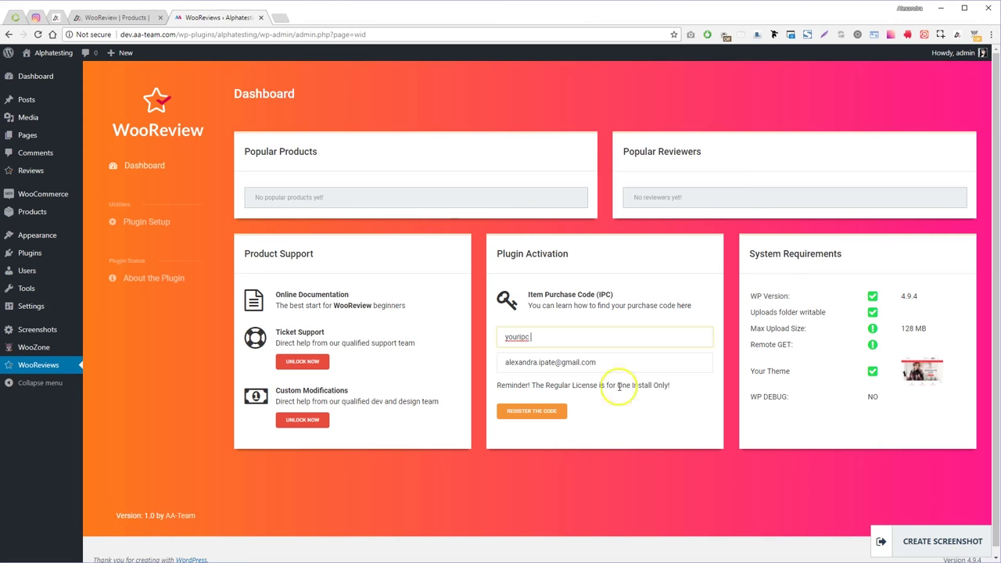
Open the WooReview plugin setup and set the invite email to go out in the same day as the order is completed.
{"action": "left_click", "coordinate": [146, 222]}
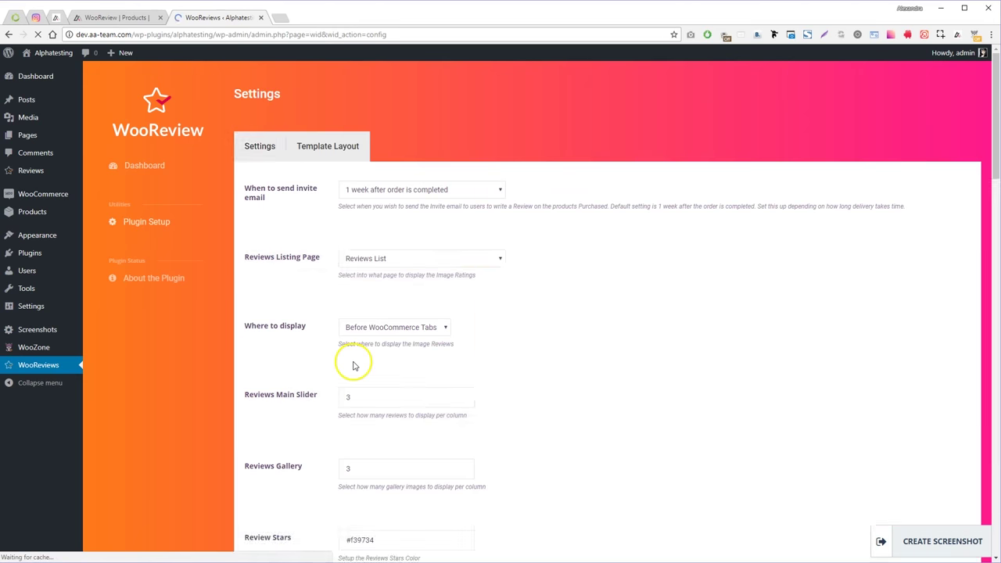
{"action": "left_click", "coordinate": [367, 194]}
{"action": "left_click", "coordinate": [382, 202]}
{"action": "left_click", "coordinate": [397, 259]}
{"action": "left_click", "coordinate": [362, 298]}
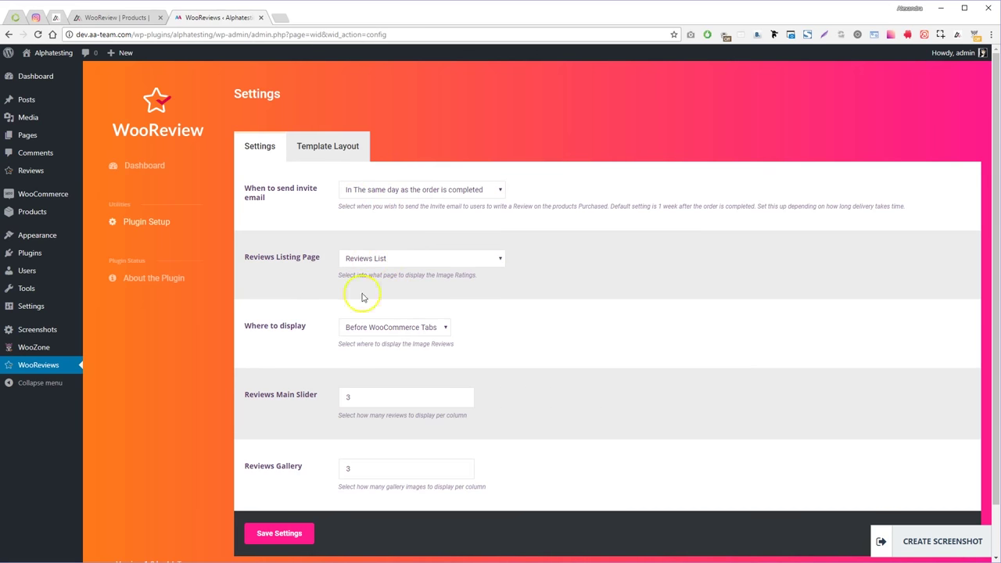
Display image reviews before the WooCommerce tabs, set the Reviews Gallery to 5 images per column, and save the settings.
{"action": "left_click", "coordinate": [383, 330]}
{"action": "left_click", "coordinate": [380, 339]}
{"action": "type", "text": "5"}
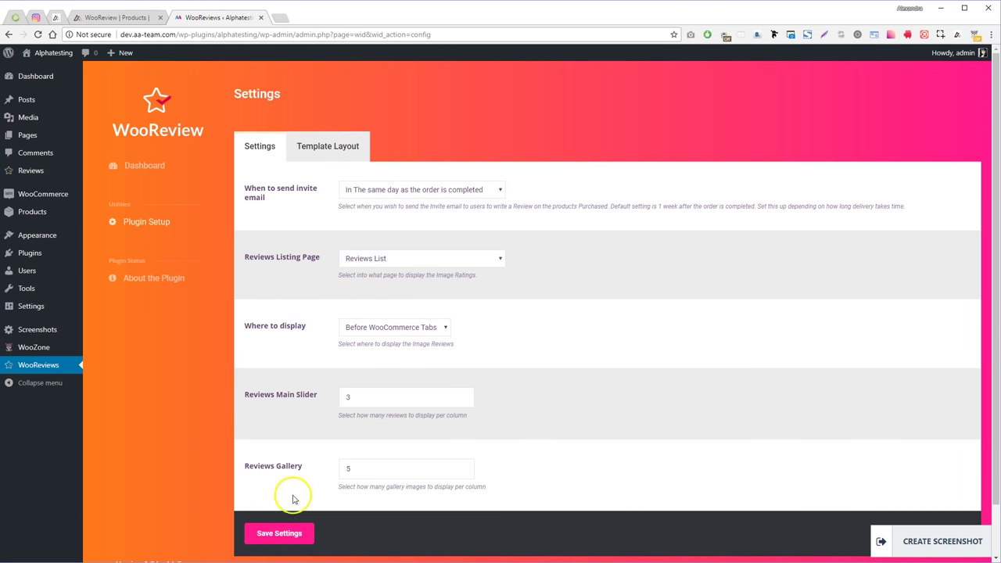
{"action": "left_click", "coordinate": [269, 534]}
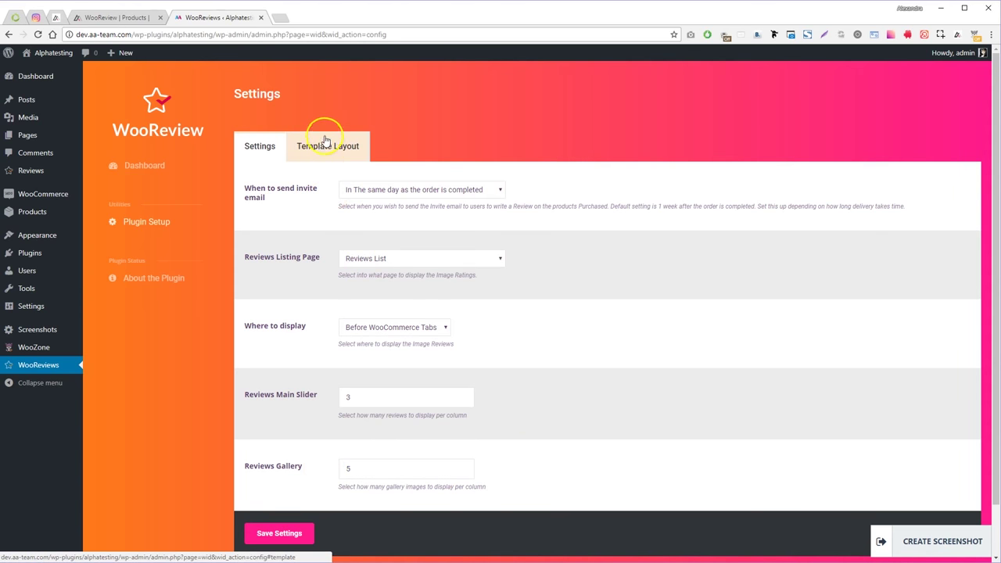
Look through the plugin's Template Layout settings for review colors and fonts.
{"action": "left_click", "coordinate": [326, 146]}
{"action": "scroll", "coordinate": [457, 304], "scroll_direction": "down", "scroll_amount": 2}
{"action": "scroll", "coordinate": [457, 303], "scroll_direction": "up", "scroll_amount": 2}
Open the store's shop in a new browser tab and view the image review section of the Milumia chiffon maxi dress.
{"action": "mouse_move", "coordinate": [68, 56]}
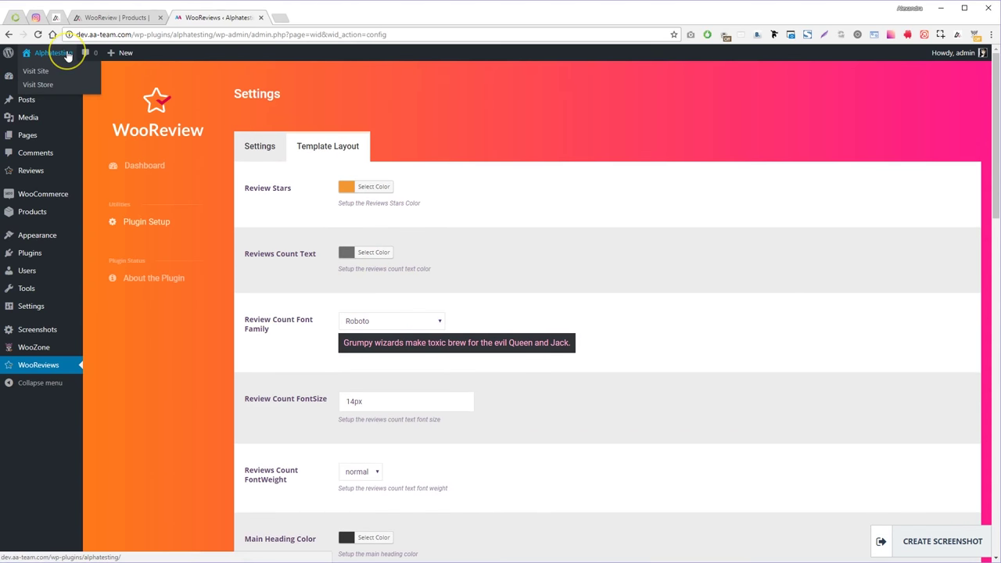
{"action": "left_click", "coordinate": [290, 17]}
{"action": "left_click", "coordinate": [411, 184]}
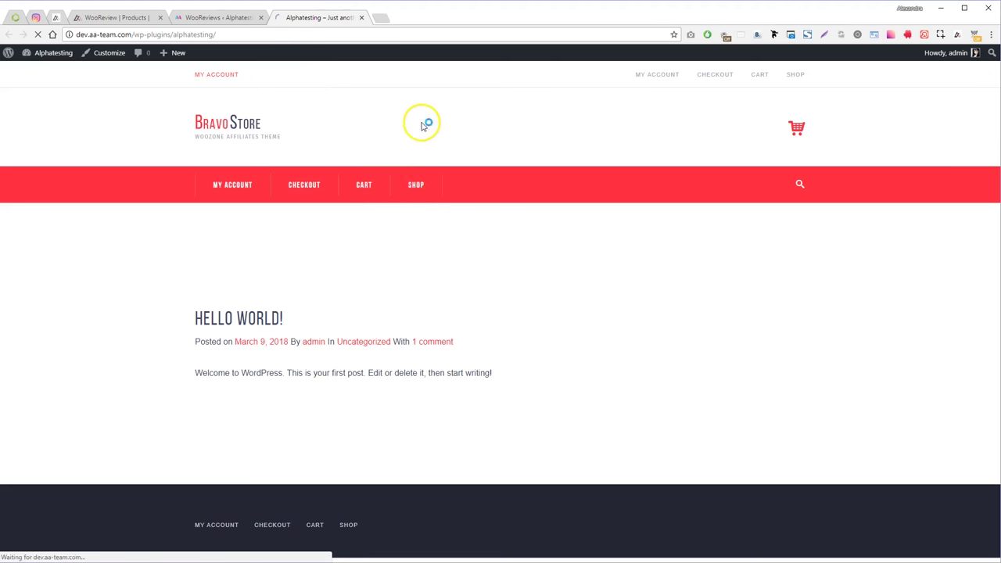
{"action": "scroll", "coordinate": [438, 180], "scroll_direction": "down", "scroll_amount": 3}
{"action": "left_click", "coordinate": [732, 258]}
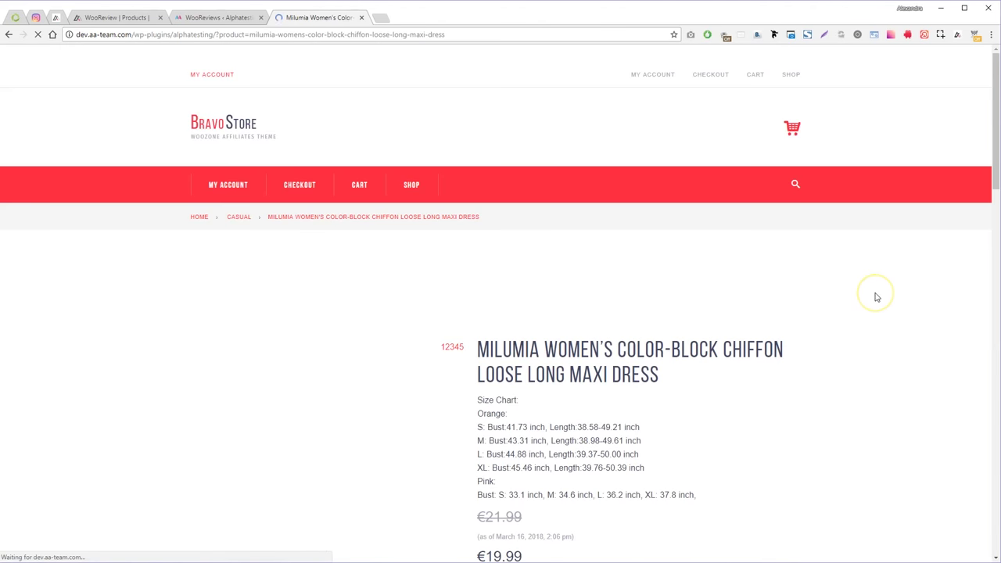
{"action": "scroll", "coordinate": [872, 305], "scroll_direction": "down", "scroll_amount": 5}
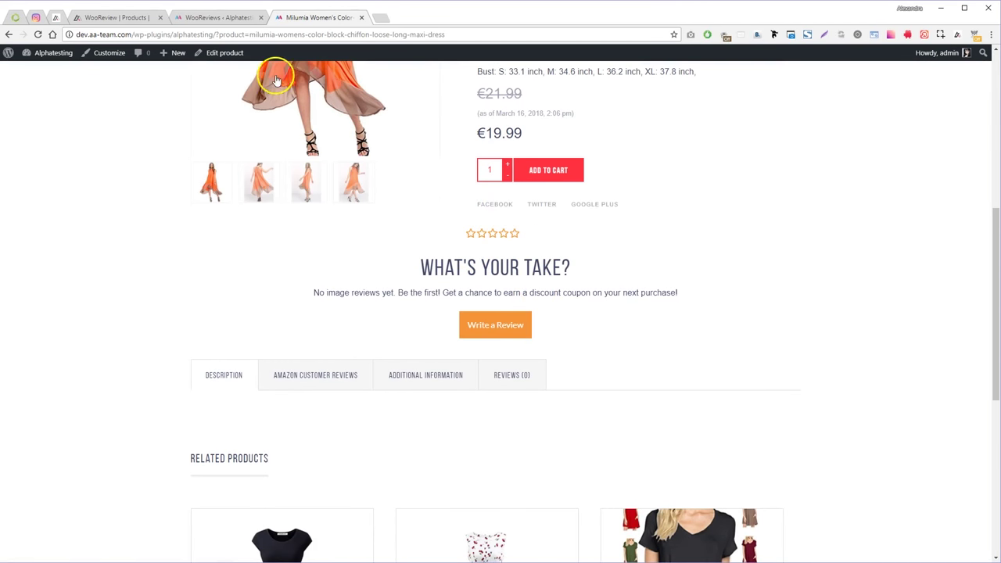
Set the plugin to display image reviews as a WooCommerce tab and save the settings.
{"action": "left_click", "coordinate": [205, 17]}
{"action": "left_click", "coordinate": [260, 147]}
{"action": "scroll", "coordinate": [420, 264], "scroll_direction": "down", "scroll_amount": 1}
{"action": "left_click", "coordinate": [382, 270]}
{"action": "left_click", "coordinate": [380, 302]}
{"action": "left_click", "coordinate": [279, 477]}
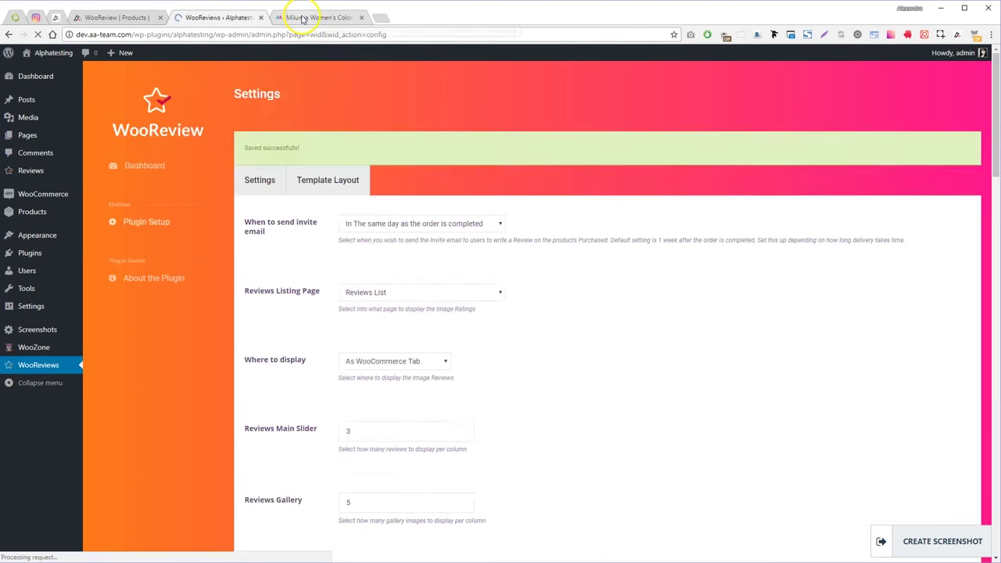
Examine the Image Reviews section and its review form on the Milumia dress product page.
{"action": "left_click", "coordinate": [303, 20]}
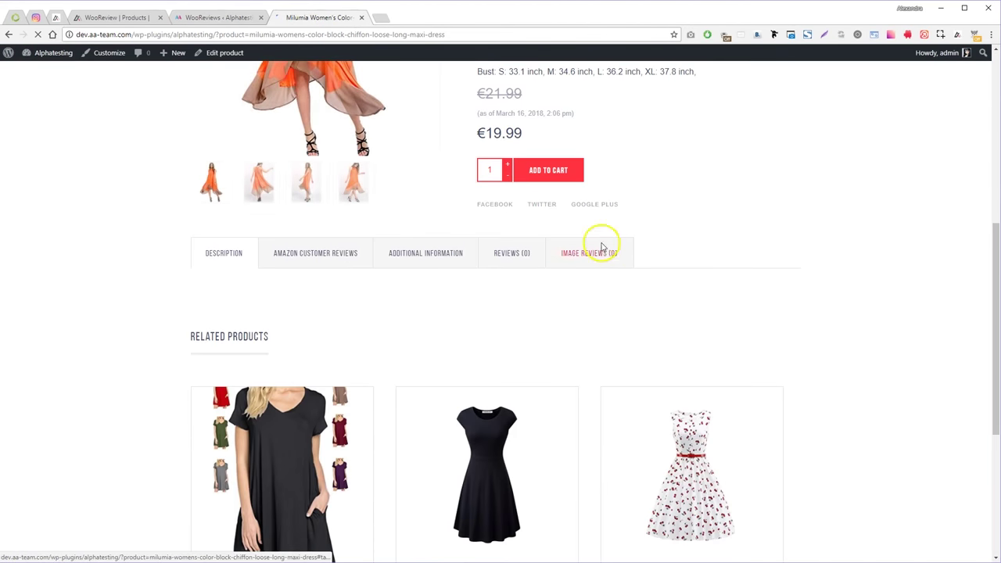
{"action": "left_click", "coordinate": [602, 249]}
{"action": "left_click", "coordinate": [488, 392]}
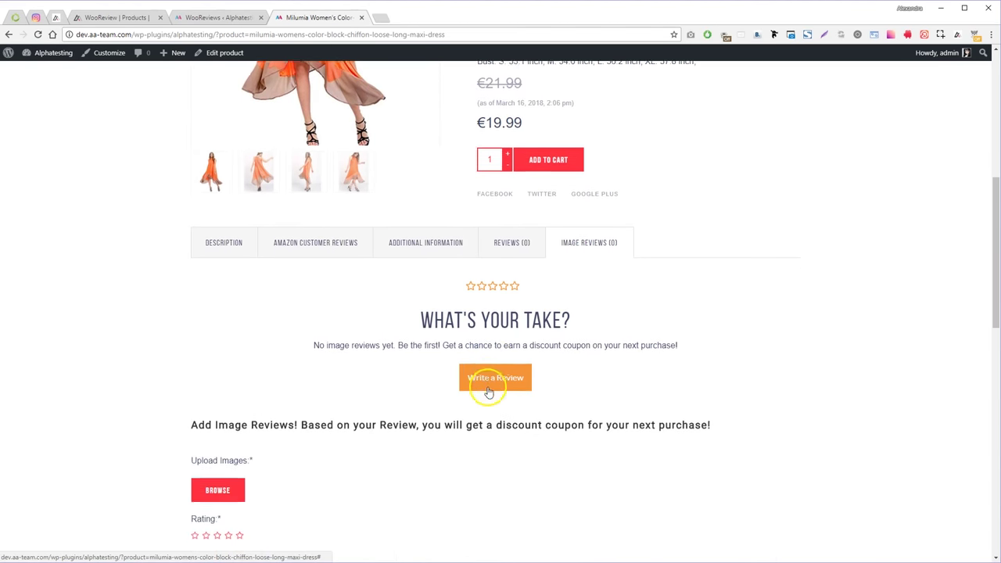
{"action": "left_click_drag", "start_coordinate": [658, 316], "coordinate": [225, 313]}
{"action": "left_click", "coordinate": [228, 312]}
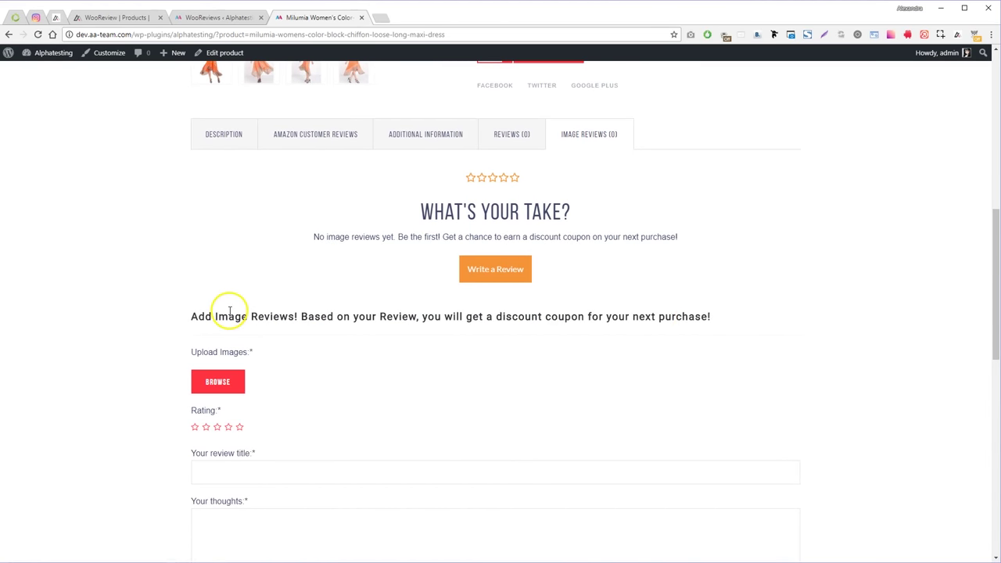
{"action": "scroll", "coordinate": [264, 270], "scroll_direction": "up", "scroll_amount": 6}
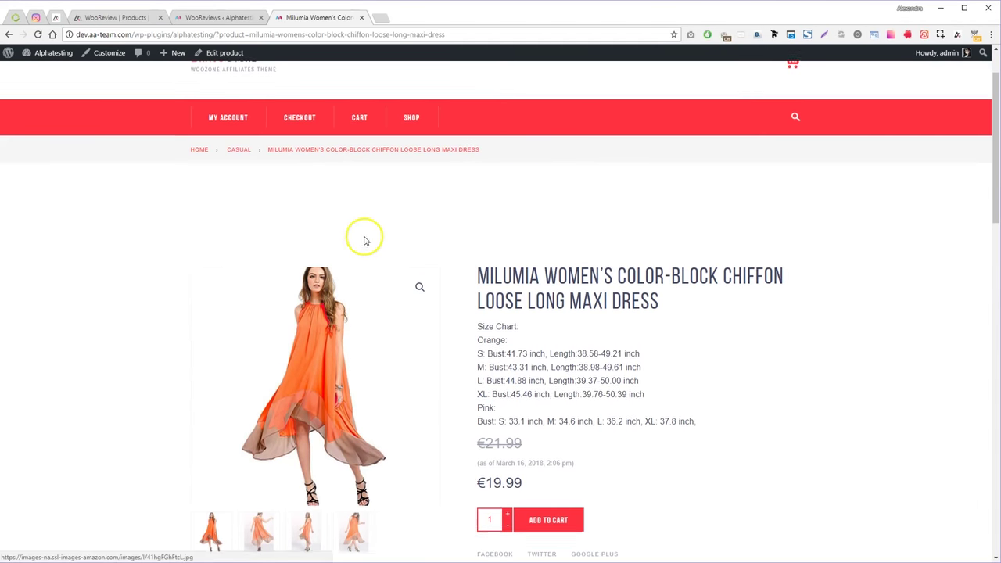
Return to the plugin settings, set the image reviews to display before the WooCommerce tabs, and save.
{"action": "left_click", "coordinate": [219, 18]}
{"action": "left_click", "coordinate": [368, 259]}
{"action": "left_click", "coordinate": [367, 271]}
{"action": "left_click", "coordinate": [395, 327]}
{"action": "left_click", "coordinate": [391, 342]}
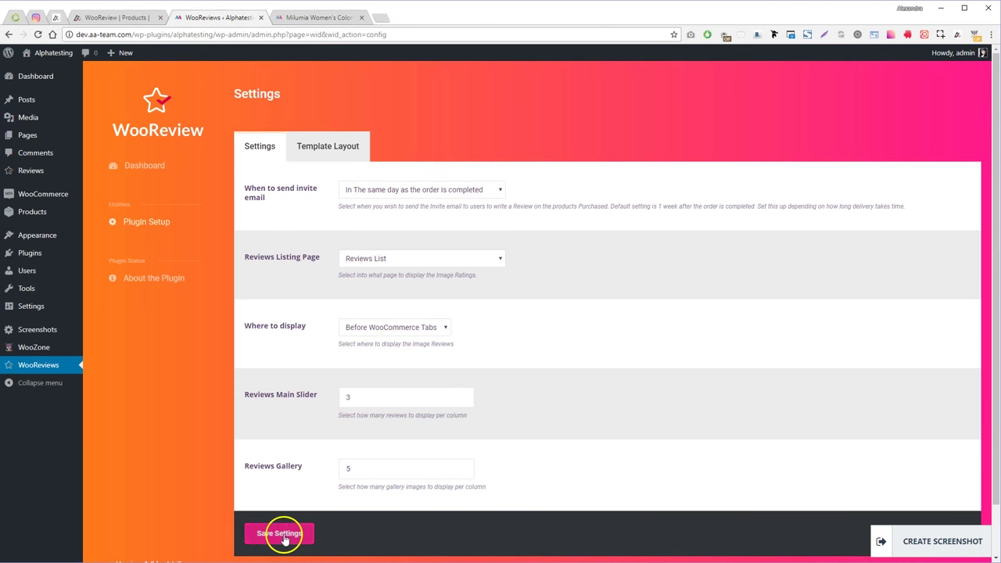
{"action": "left_click", "coordinate": [277, 534]}
View the Reviews List page from the site's pages in its own browser tab and place that tab before the settings tab.
{"action": "mouse_move", "coordinate": [38, 134]}
{"action": "left_click", "coordinate": [100, 133]}
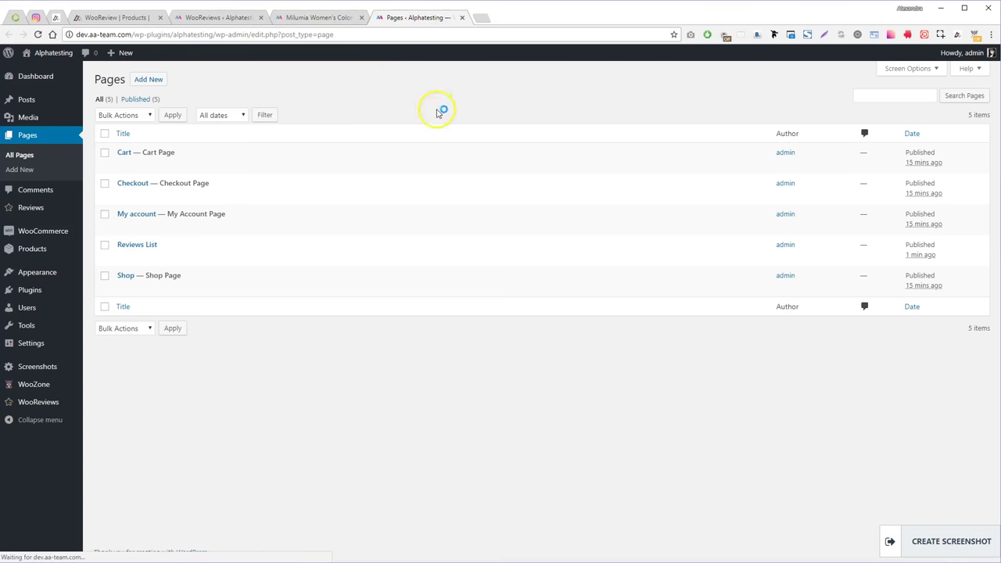
{"action": "middle_click", "coordinate": [197, 259]}
{"action": "middle_click", "coordinate": [393, 19]}
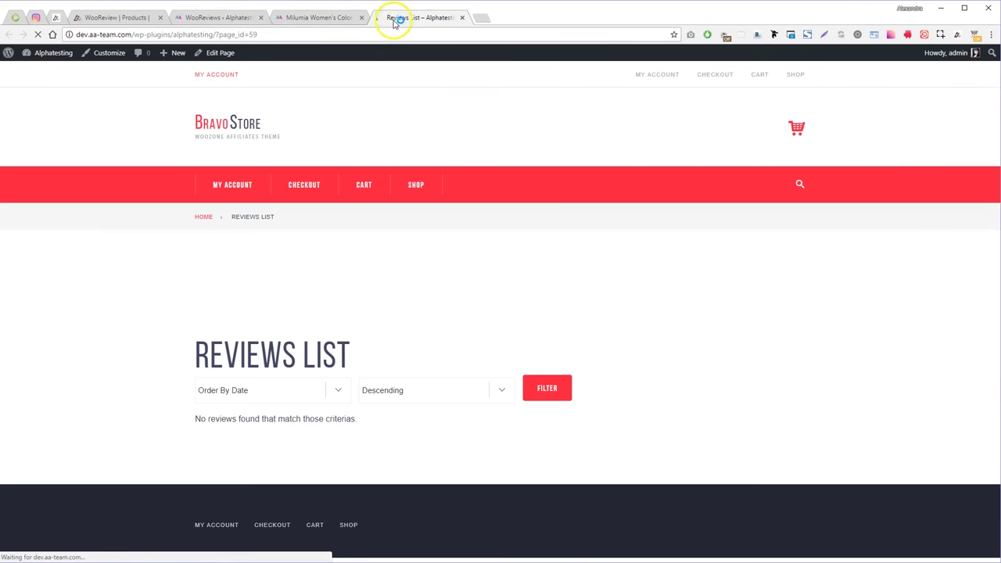
{"action": "double_click", "coordinate": [266, 418]}
{"action": "left_click", "coordinate": [386, 428]}
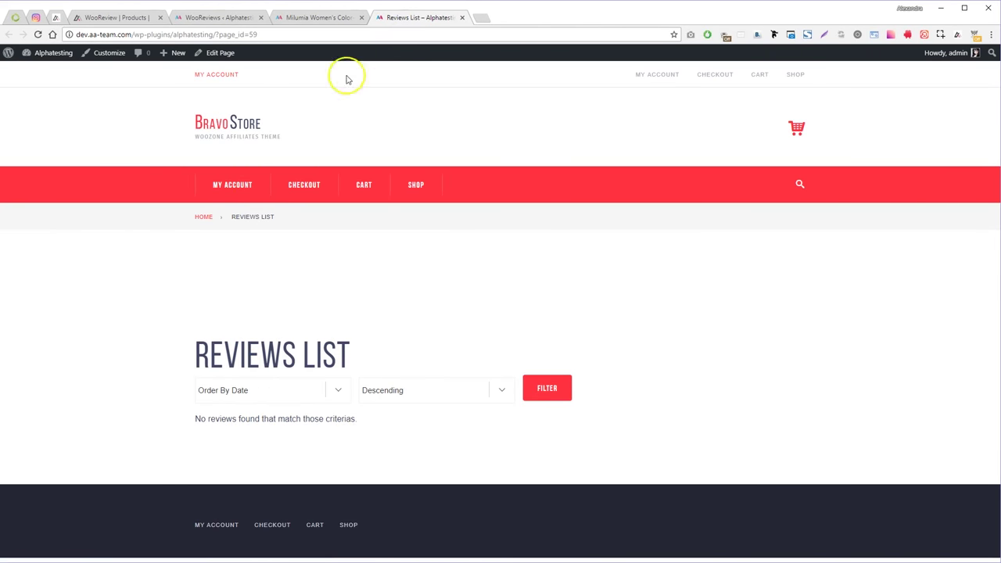
{"action": "left_click_drag", "start_coordinate": [413, 18], "coordinate": [229, 18]}
Open the Milumia dress order in WooCommerce, change its status to Completed, and update the order.
{"action": "left_click", "coordinate": [309, 16]}
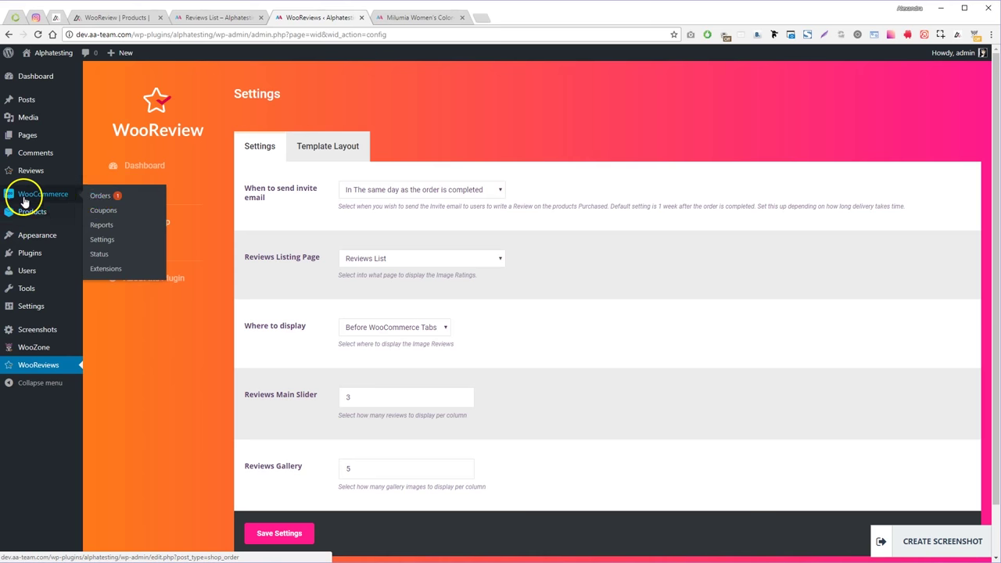
{"action": "left_click", "coordinate": [89, 200]}
{"action": "left_click", "coordinate": [172, 167]}
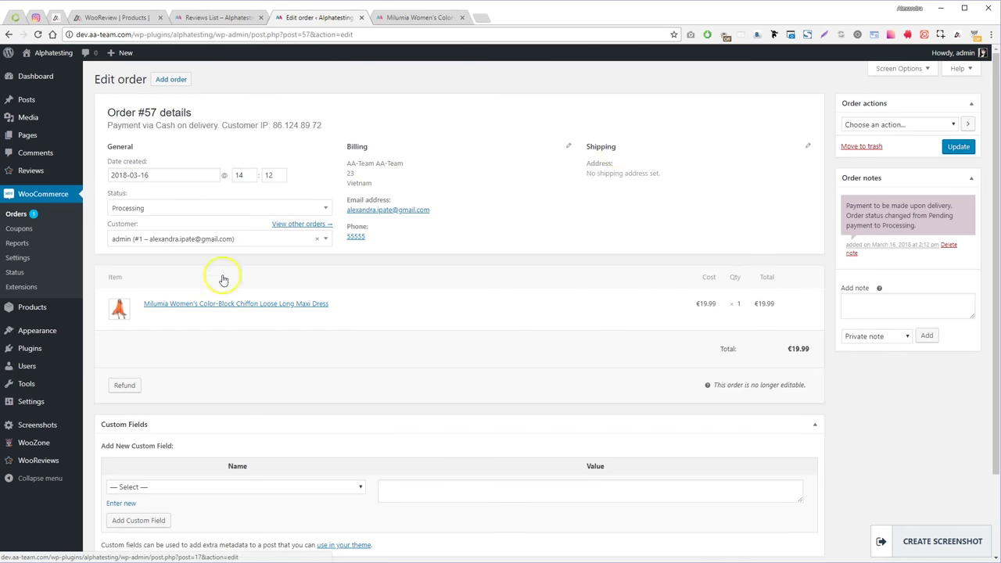
{"action": "left_click", "coordinate": [166, 207]}
{"action": "left_click", "coordinate": [134, 283]}
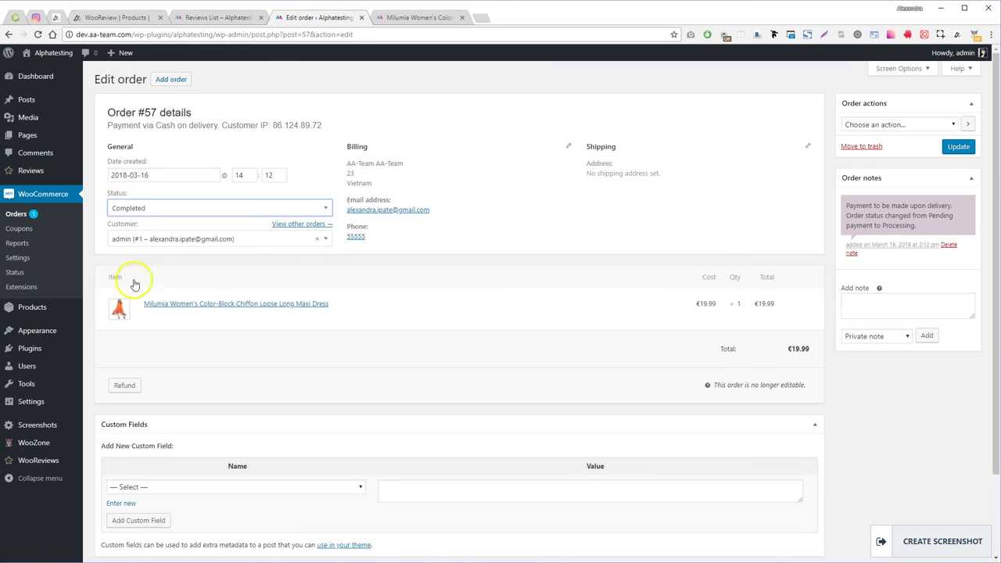
{"action": "left_click", "coordinate": [959, 146]}
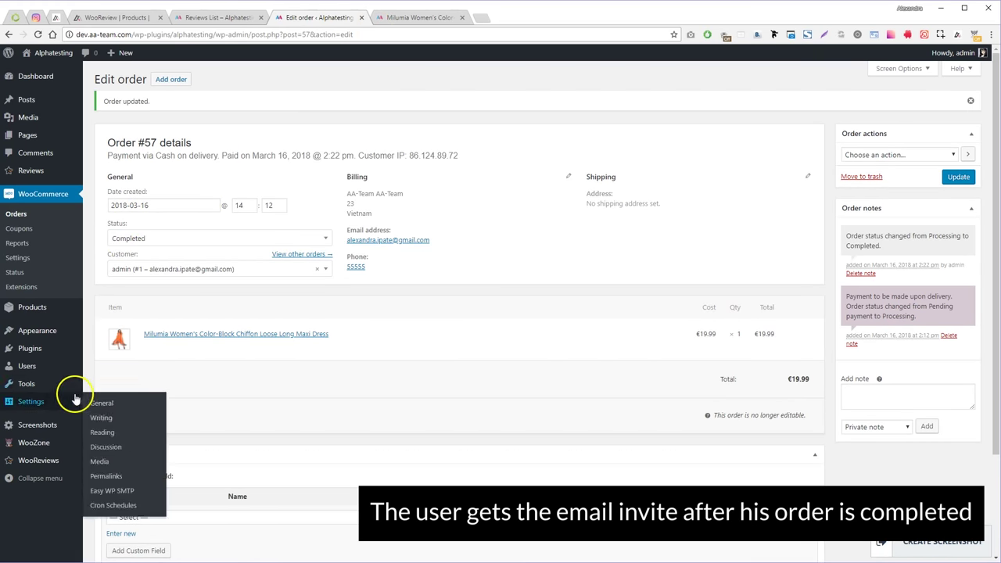
Run the wid_daily_event cron event immediately from the site's cron events list.
{"action": "mouse_move", "coordinate": [47, 384]}
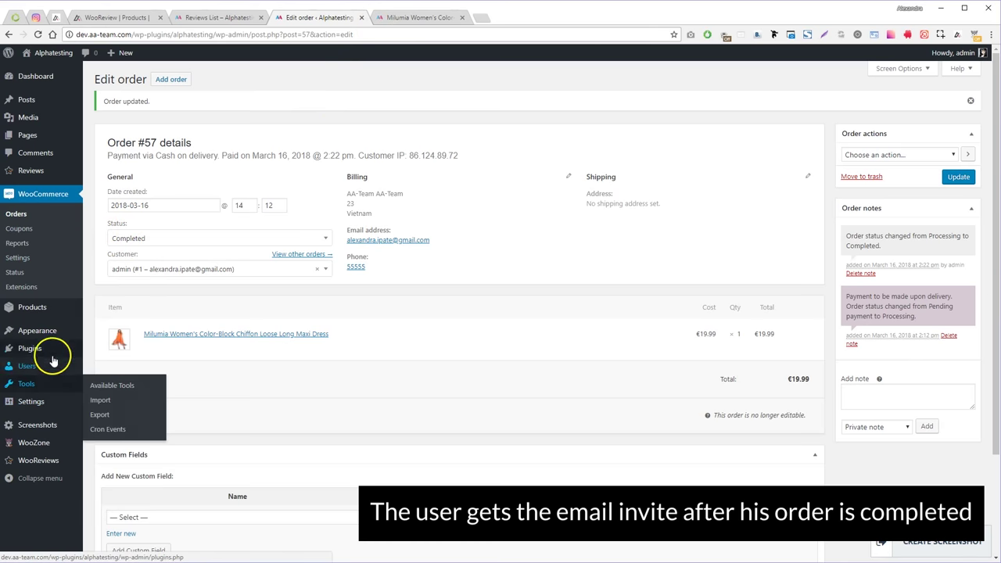
{"action": "left_click", "coordinate": [107, 430]}
{"action": "scroll", "coordinate": [407, 235], "scroll_direction": "down", "scroll_amount": 5}
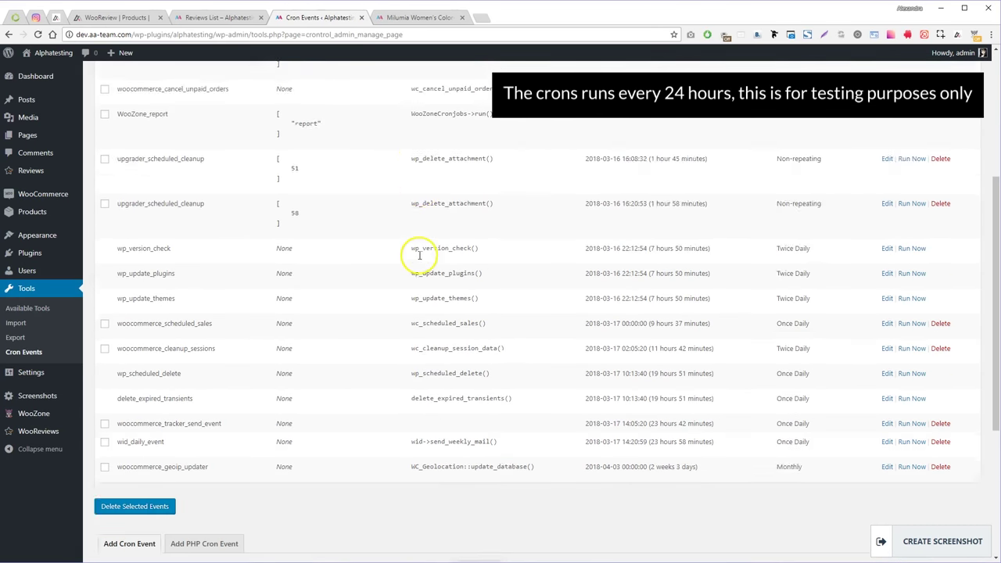
{"action": "left_click_drag", "start_coordinate": [649, 328], "coordinate": [724, 330]}
{"action": "left_click", "coordinate": [907, 329]}
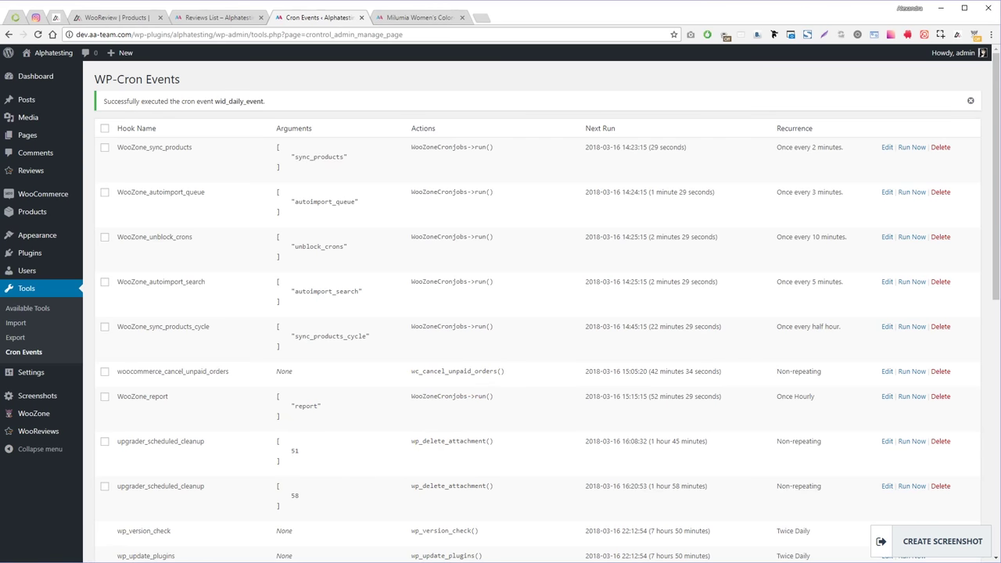
Switch to the email client and read the "Review our Product and Earn a Discount Coupon!" invite.
{"action": "key", "text": "alt+Tab"}
{"action": "left_click_drag", "start_coordinate": [399, 170], "coordinate": [616, 175]}
{"action": "left_click", "coordinate": [620, 177]}
{"action": "left_click_drag", "start_coordinate": [459, 381], "coordinate": [580, 384]}
{"action": "left_click", "coordinate": [486, 397]}
{"action": "scroll", "coordinate": [568, 430], "scroll_direction": "down", "scroll_amount": 2}
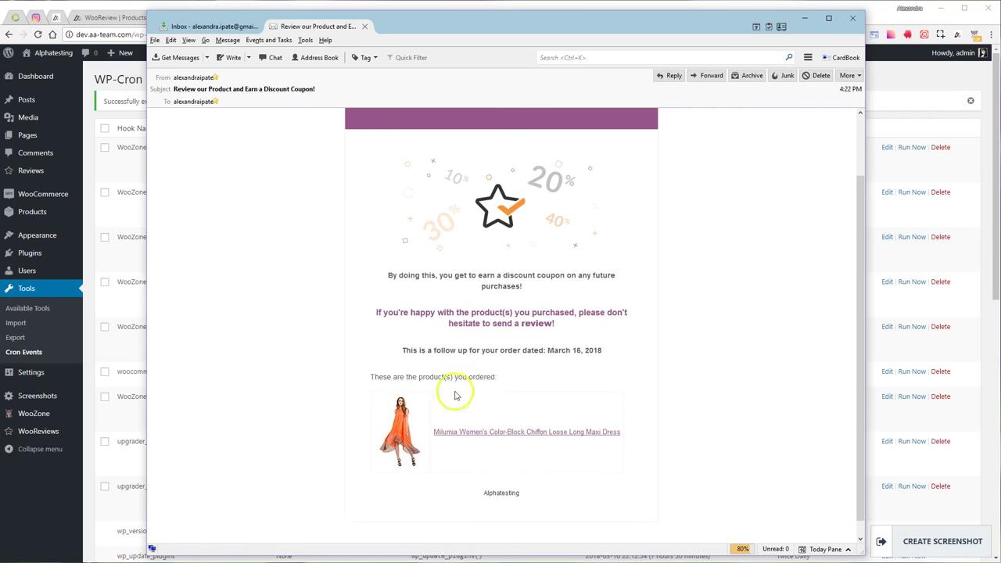
{"action": "scroll", "coordinate": [517, 422], "scroll_direction": "down", "scroll_amount": 1}
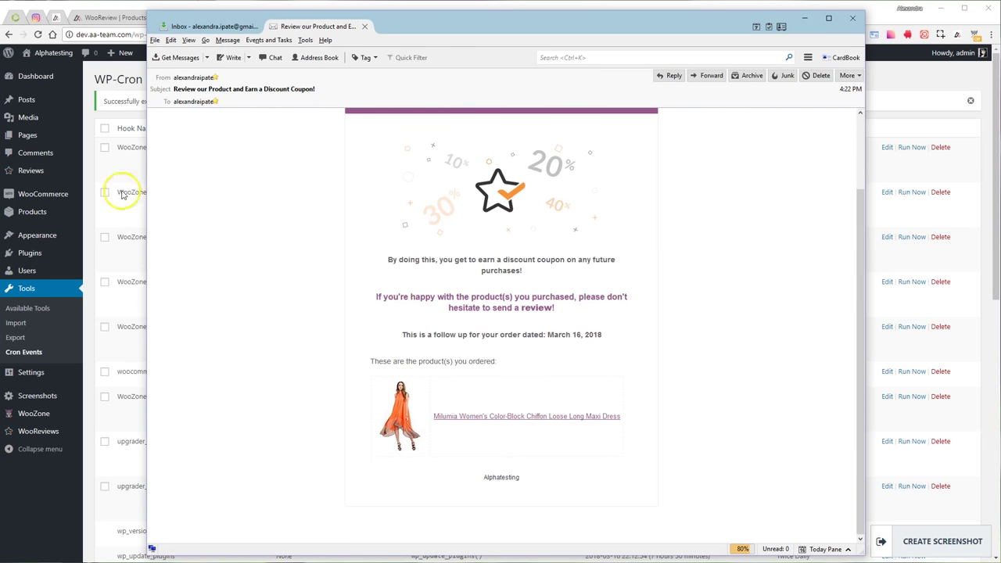
Return to the Milumia dress page in the browser and attach the four orange dress photos from the media library to the review.
{"action": "left_click", "coordinate": [110, 166]}
{"action": "left_click", "coordinate": [407, 18]}
{"action": "scroll", "coordinate": [586, 336], "scroll_direction": "down", "scroll_amount": 4}
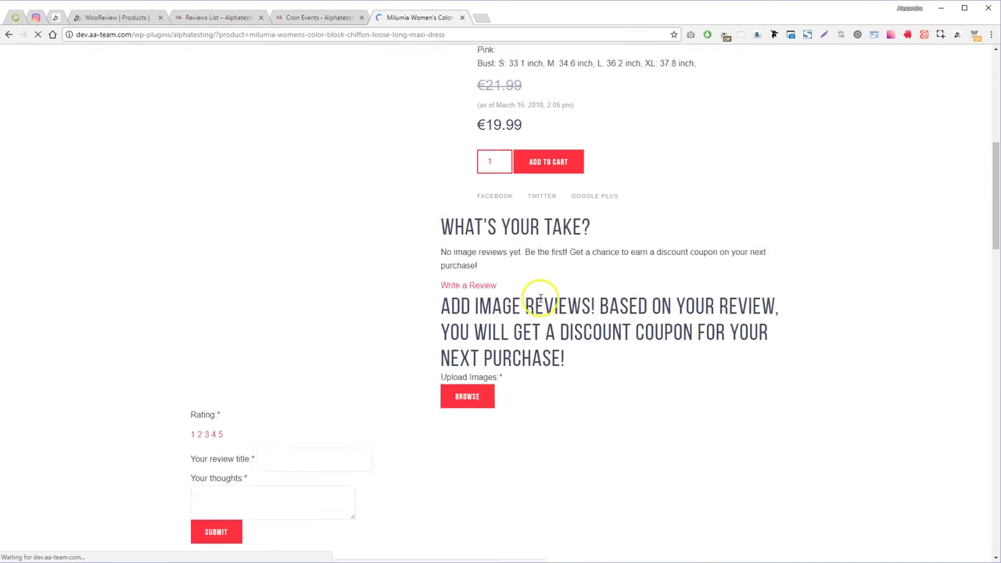
{"action": "scroll", "coordinate": [219, 384], "scroll_direction": "up", "scroll_amount": 2}
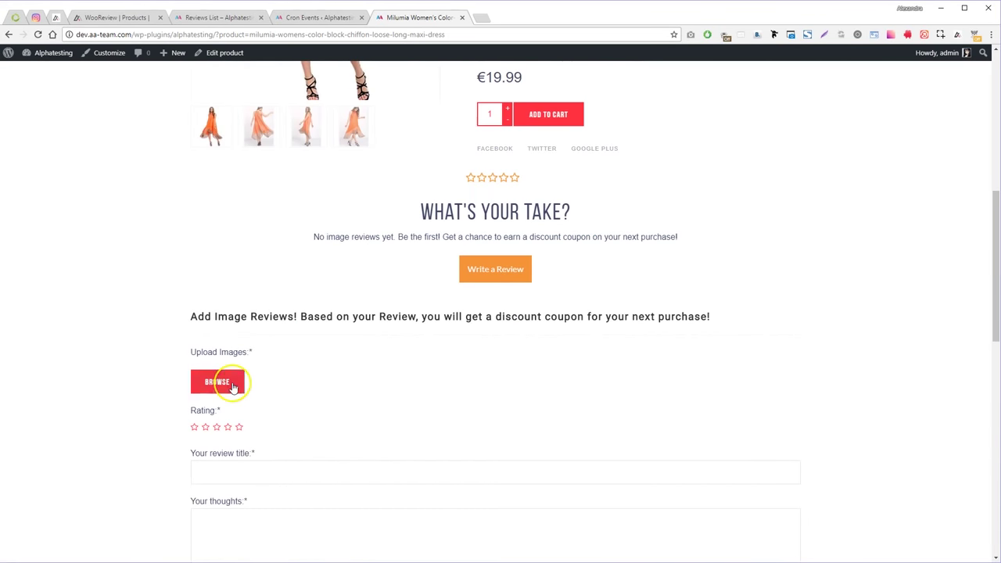
{"action": "left_click", "coordinate": [217, 381]}
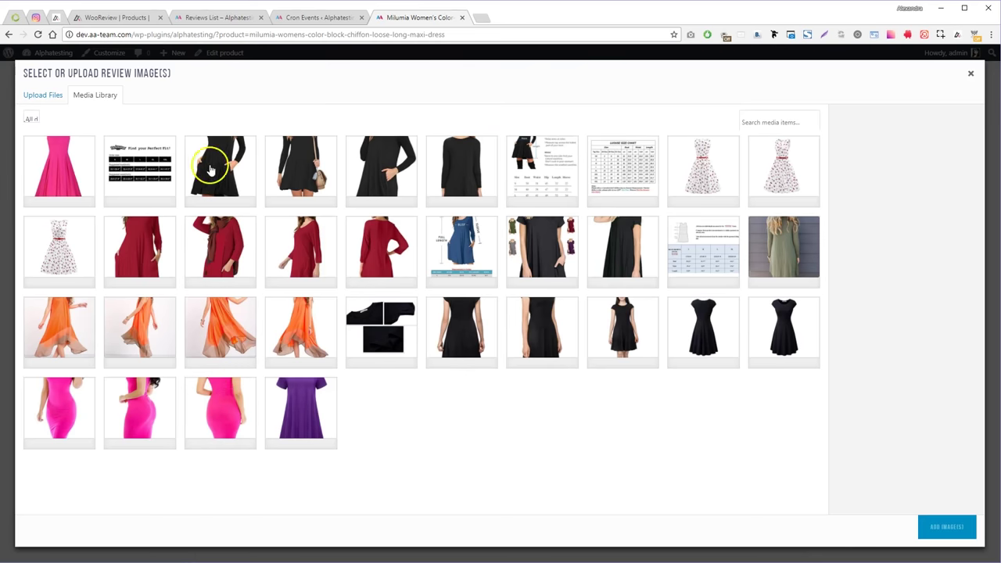
{"action": "left_click", "coordinate": [56, 323]}
{"action": "left_click", "coordinate": [300, 333], "text": "shift"}
{"action": "left_click", "coordinate": [946, 526]}
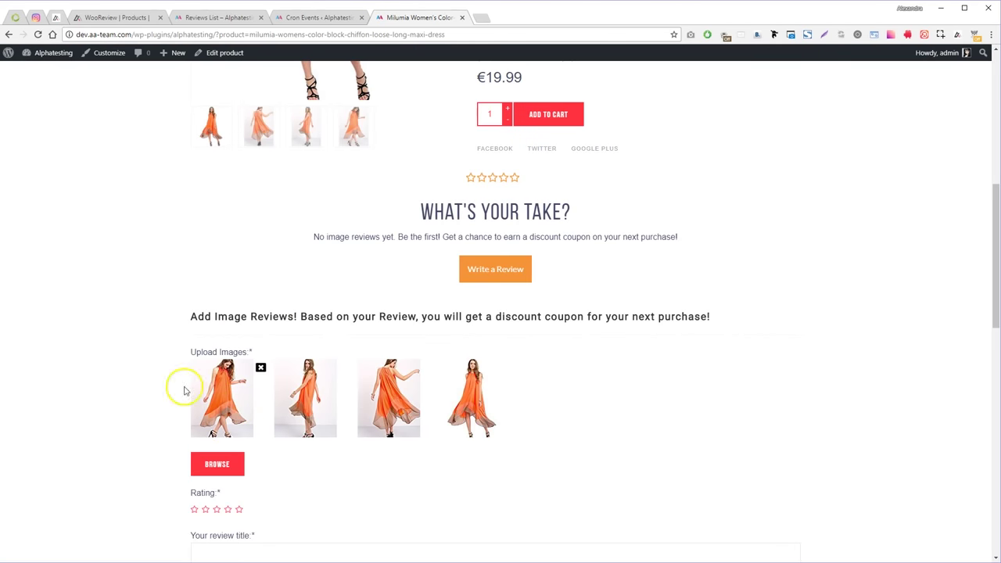
Rate the dress five stars, title the review "WOW! THis is great!", enter "I just love this dress!" as the thoughts, and submit it.
{"action": "left_click", "coordinate": [239, 510]}
{"action": "scroll", "coordinate": [308, 409], "scroll_direction": "down", "scroll_amount": 2}
{"action": "type", "text": "WOW! THis is great!"}
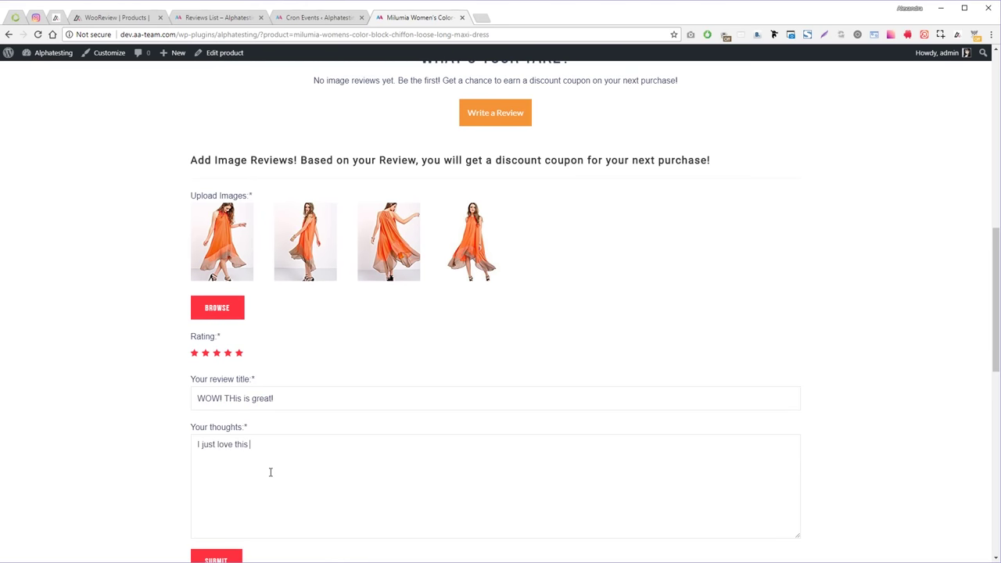
{"action": "scroll", "coordinate": [258, 467], "scroll_direction": "down", "scroll_amount": 1}
{"action": "left_click", "coordinate": [227, 457]}
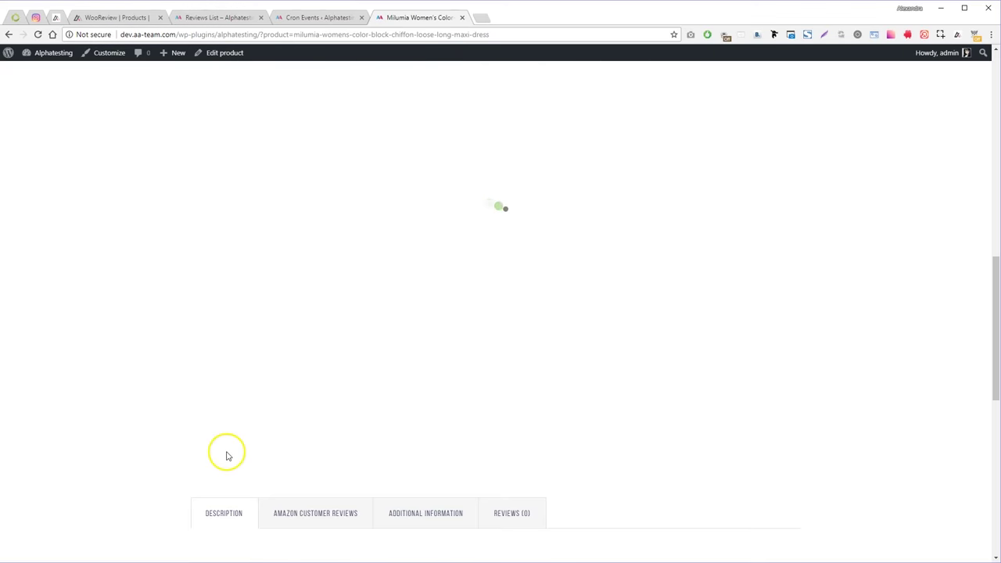
{"action": "left_click_drag", "start_coordinate": [211, 305], "coordinate": [470, 319]}
{"action": "left_click", "coordinate": [460, 319]}
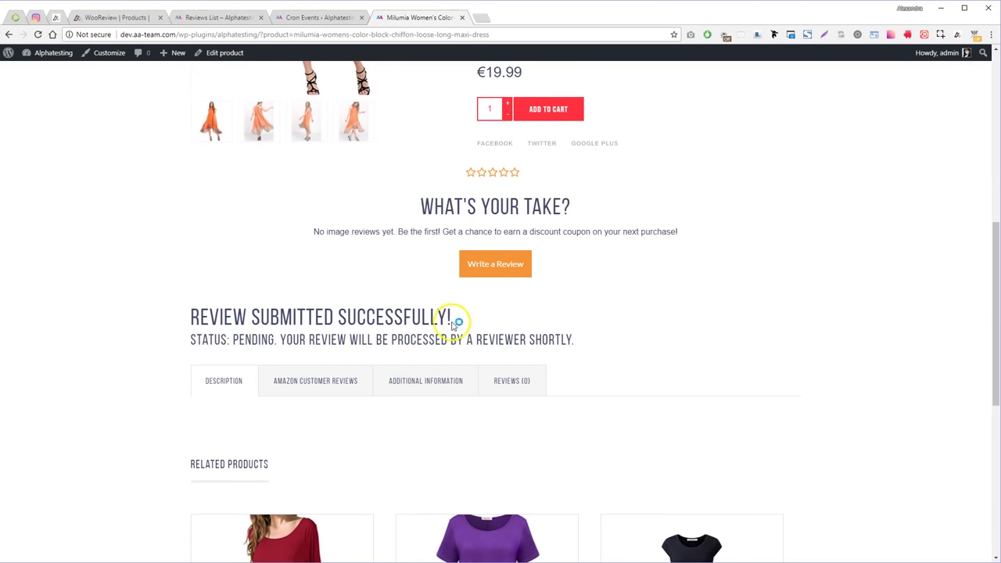
Open the submitted "WOW! THis is great!" review for editing from the admin Reviews list.
{"action": "left_click", "coordinate": [291, 8]}
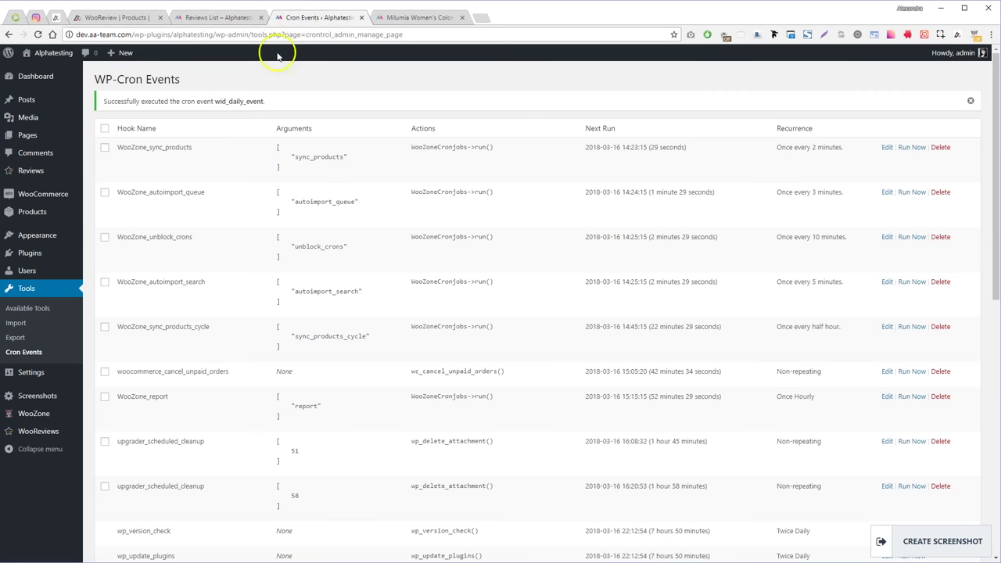
{"action": "left_click", "coordinate": [47, 178]}
{"action": "double_click", "coordinate": [210, 152]}
{"action": "left_click", "coordinate": [123, 165]}
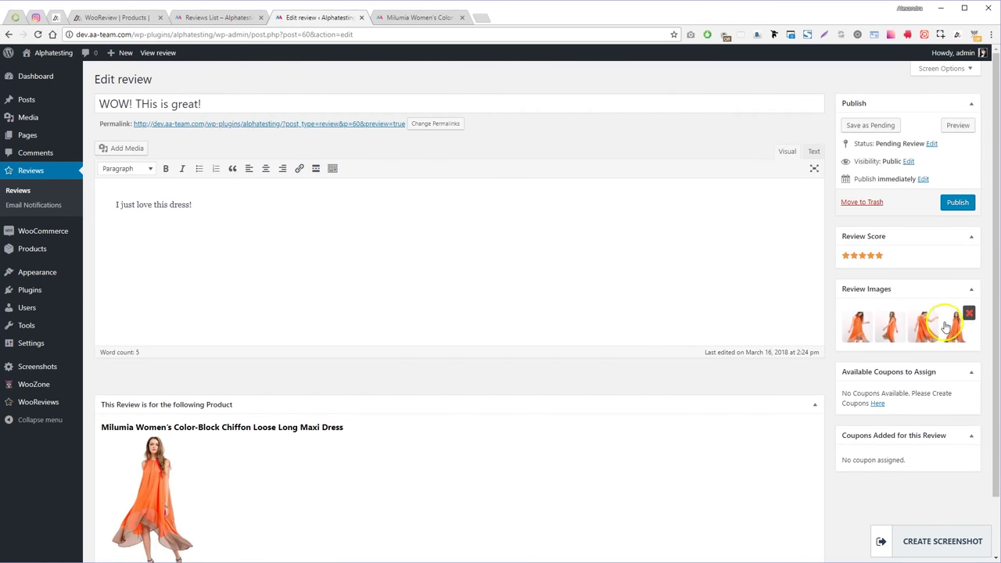
Switch to the email client to read the "New Image Review Submited!" notification, and return to the browser.
{"action": "key", "text": "alt+Tab"}
{"action": "left_click_drag", "start_coordinate": [381, 224], "coordinate": [544, 239]}
{"action": "left_click", "coordinate": [544, 239]}
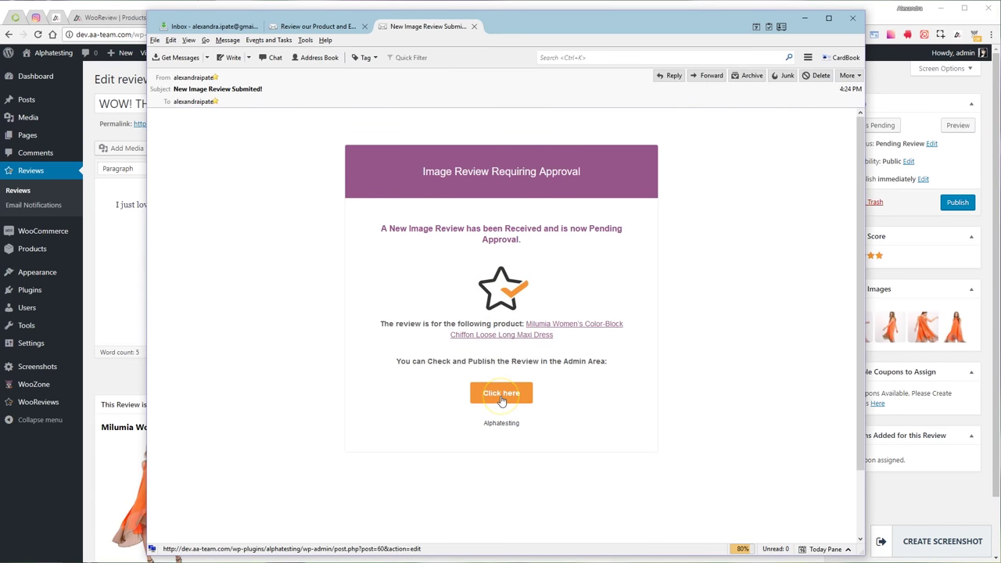
{"action": "left_click", "coordinate": [803, 22]}
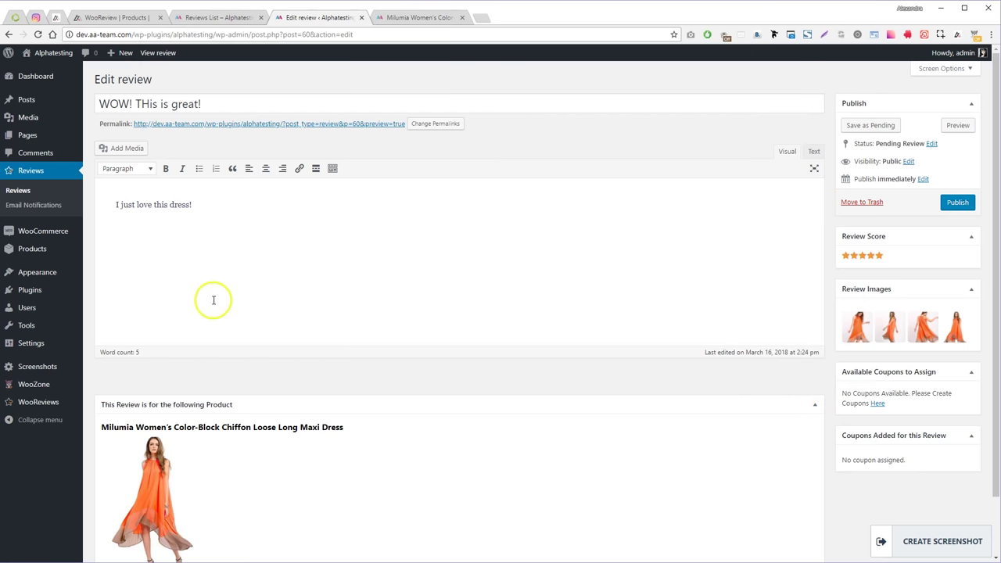
Start a new WooCommerce coupon from the review's coupon creation link, using "discount 10% off" as both code and description.
{"action": "middle_click", "coordinate": [878, 404]}
{"action": "left_click", "coordinate": [496, 17]}
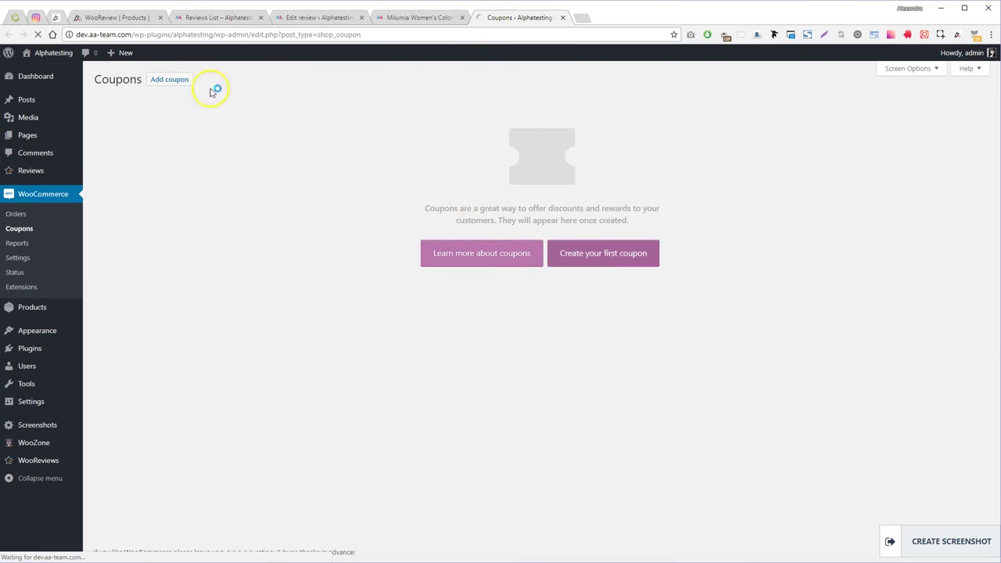
{"action": "left_click", "coordinate": [169, 79]}
{"action": "left_click", "coordinate": [152, 112]}
{"action": "type", "text": "dic"}
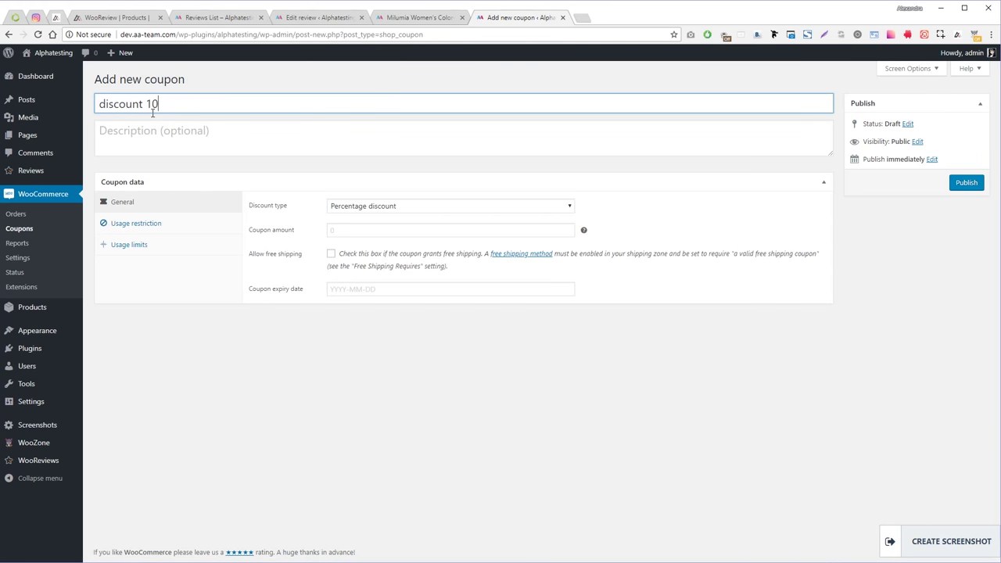
{"action": "type", "text": "count 10% off"}
{"action": "key", "text": "ctrl+a"}
{"action": "key", "text": "ctrl+c"}
{"action": "key", "text": "Tab"}
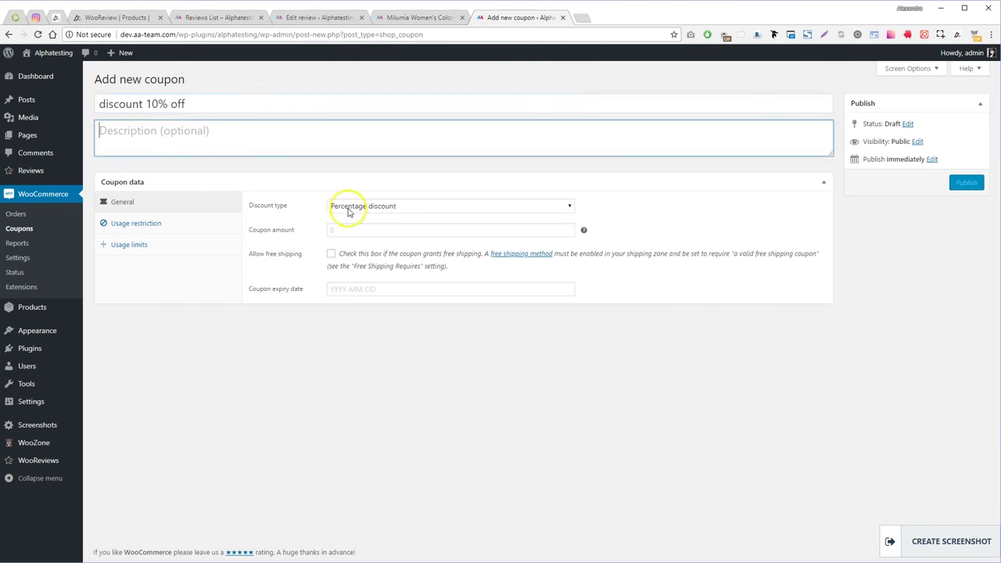
{"action": "key", "text": "ctrl+v"}
Set the coupon amount to 10 and the expiry date to 2018-05-31, and publish the coupon.
{"action": "left_click", "coordinate": [387, 229]}
{"action": "type", "text": "1"}
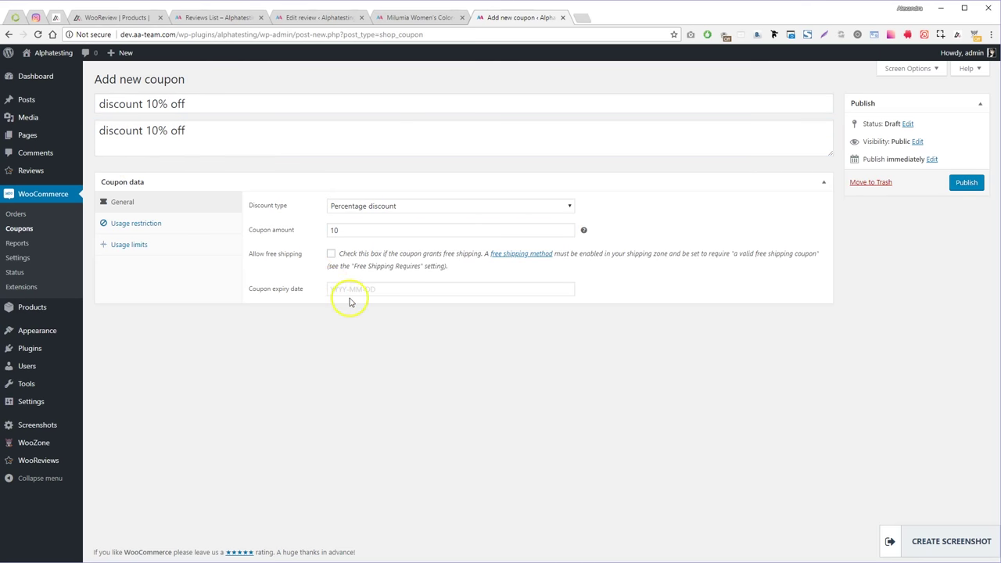
{"action": "left_click", "coordinate": [356, 289]}
{"action": "left_click", "coordinate": [447, 306]}
{"action": "left_click", "coordinate": [447, 305]}
{"action": "left_click", "coordinate": [394, 397]}
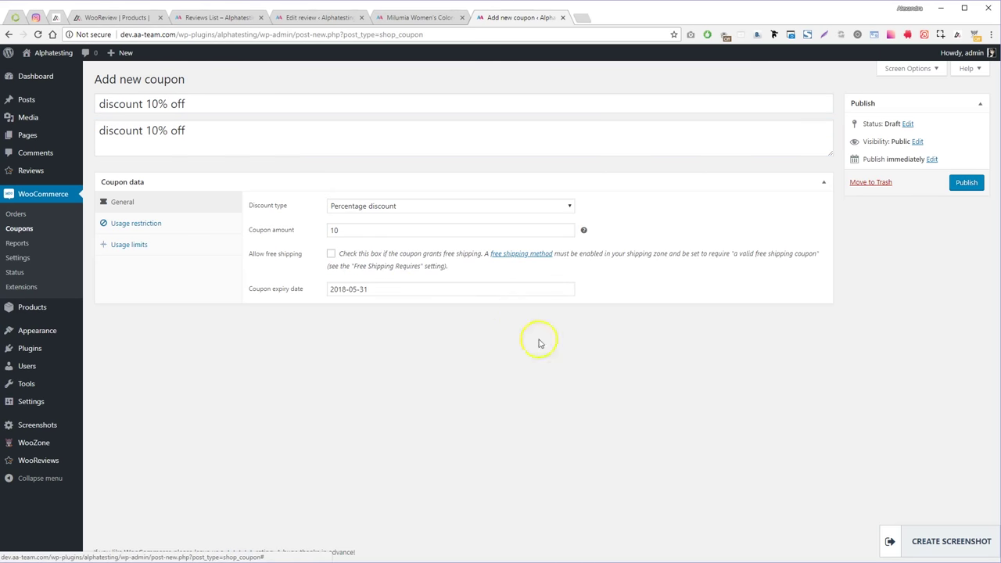
{"action": "left_click", "coordinate": [964, 184]}
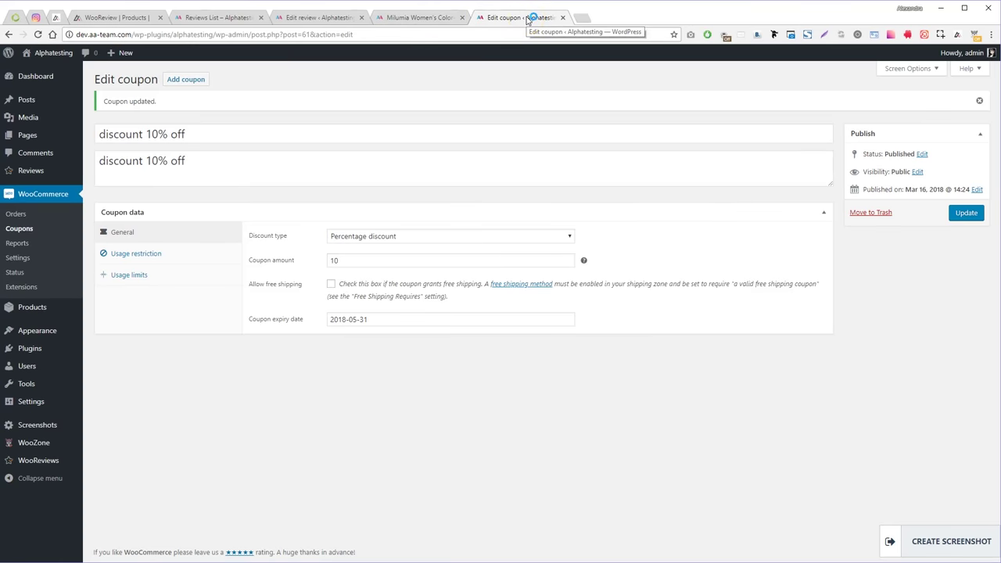
Return to the "WOW! THis is great!" review, assign it the "discount 10% off" coupon, and publish the review.
{"action": "left_click", "coordinate": [563, 18]}
{"action": "left_click", "coordinate": [322, 19]}
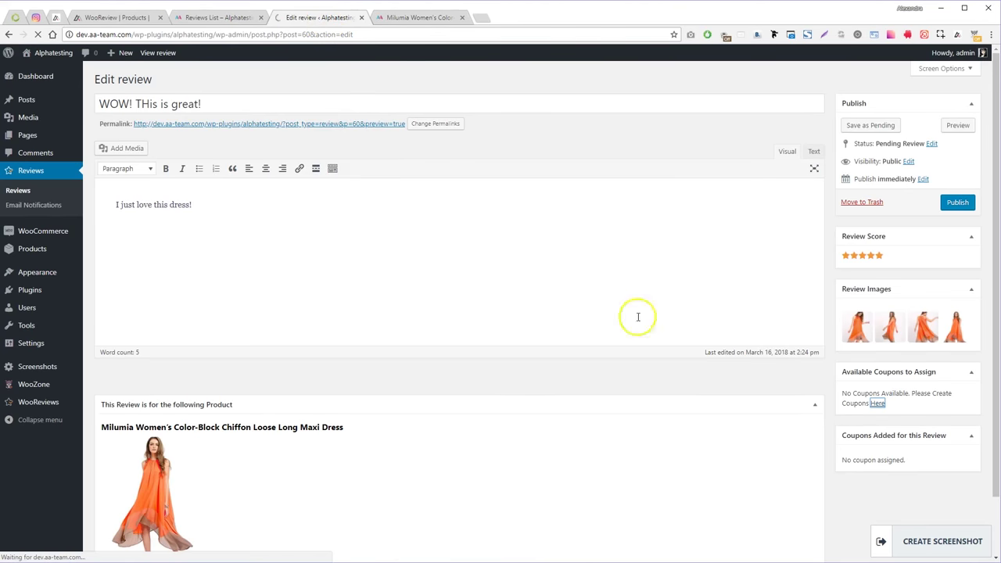
{"action": "left_click", "coordinate": [904, 393]}
{"action": "left_click", "coordinate": [905, 416]}
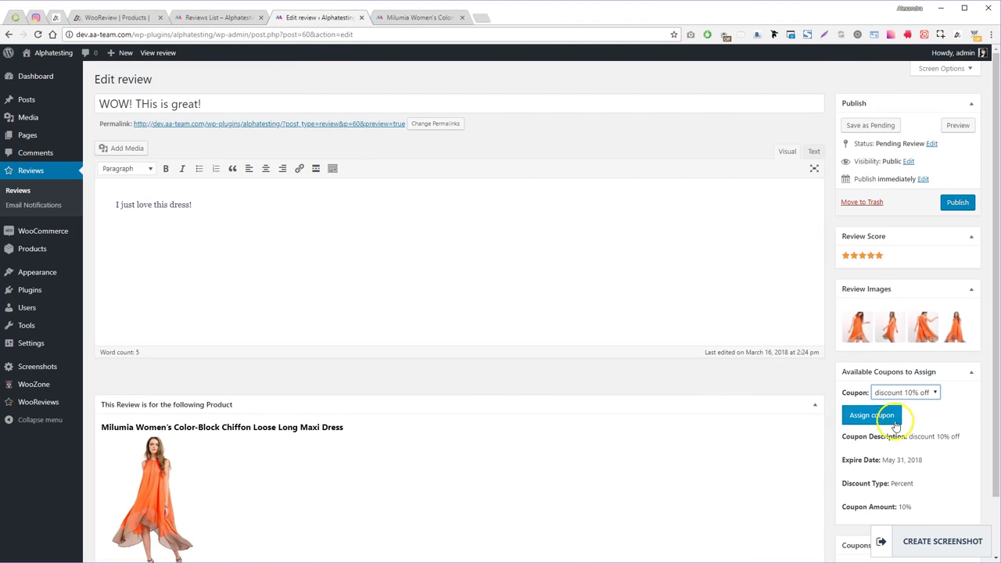
{"action": "left_click", "coordinate": [870, 414]}
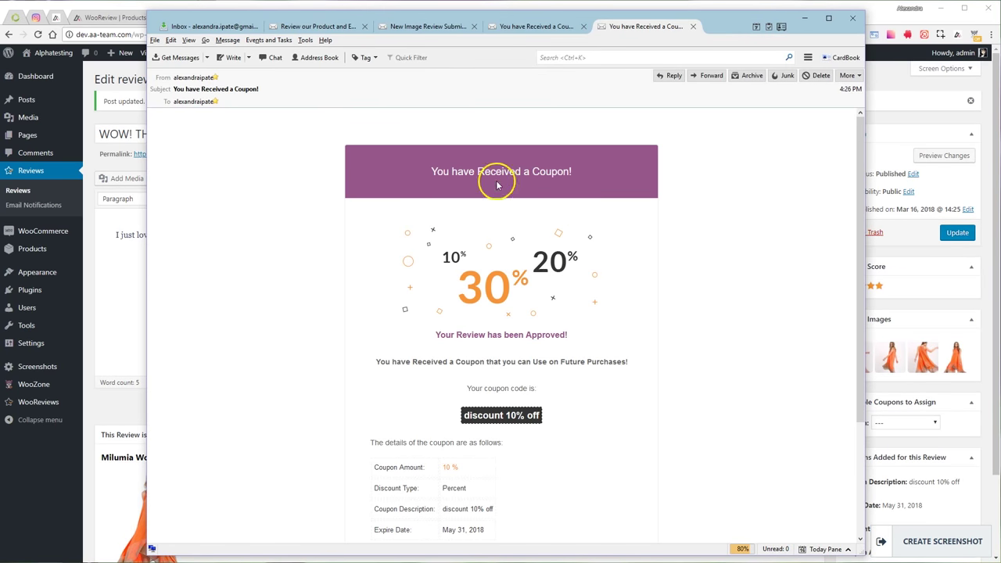
Read the "You have Received a Coupon!" email, including the coupon code and its details.
{"action": "left_click_drag", "start_coordinate": [422, 172], "coordinate": [586, 183]}
{"action": "left_click", "coordinate": [509, 354]}
{"action": "left_click_drag", "start_coordinate": [464, 417], "coordinate": [548, 414]}
{"action": "left_click", "coordinate": [496, 458]}
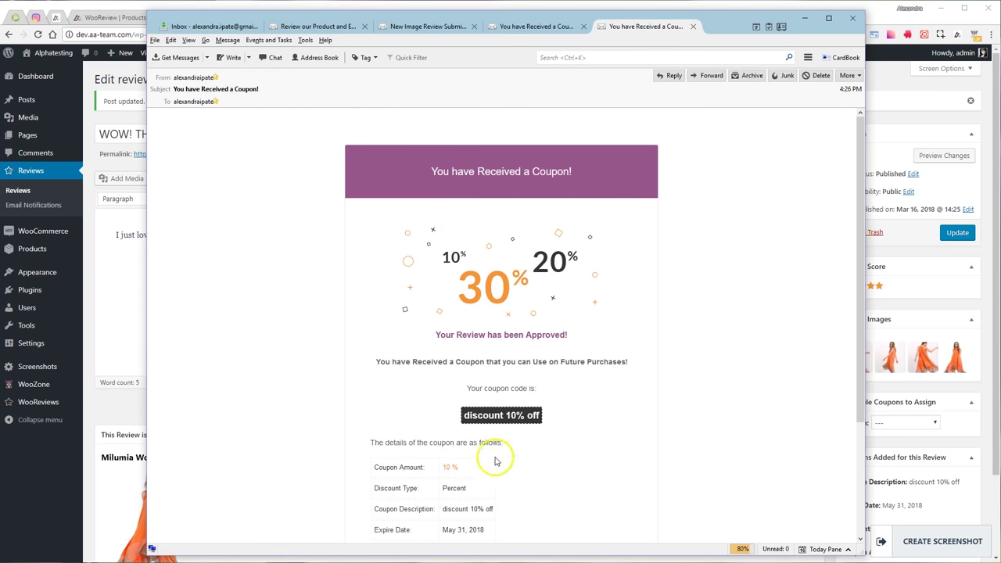
{"action": "scroll", "coordinate": [485, 438], "scroll_direction": "down", "scroll_amount": 2}
{"action": "left_click", "coordinate": [453, 403]}
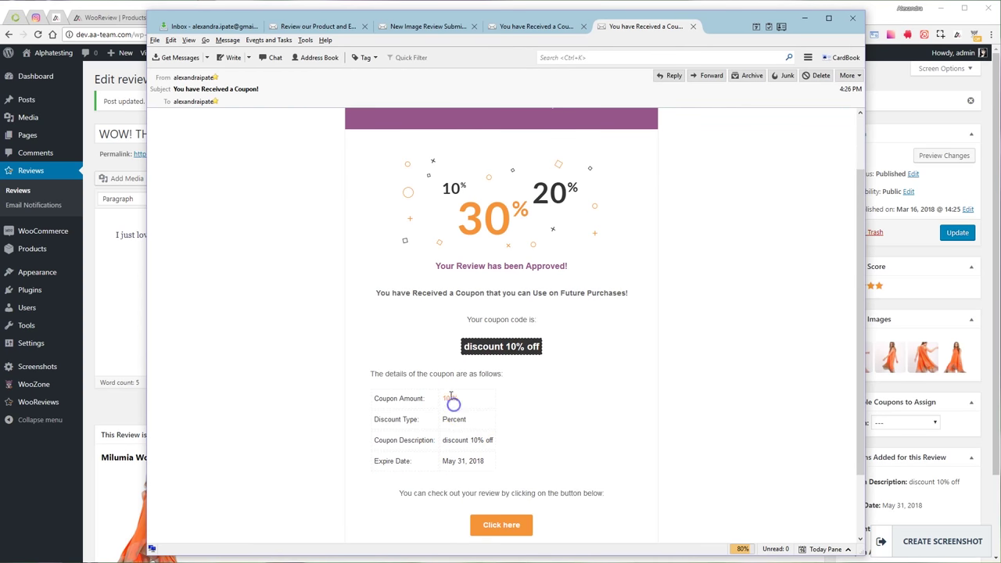
Open the published review from the coupon email and look over its page in the browser.
{"action": "left_click", "coordinate": [514, 531]}
{"action": "scroll", "coordinate": [639, 341], "scroll_direction": "down", "scroll_amount": 3}
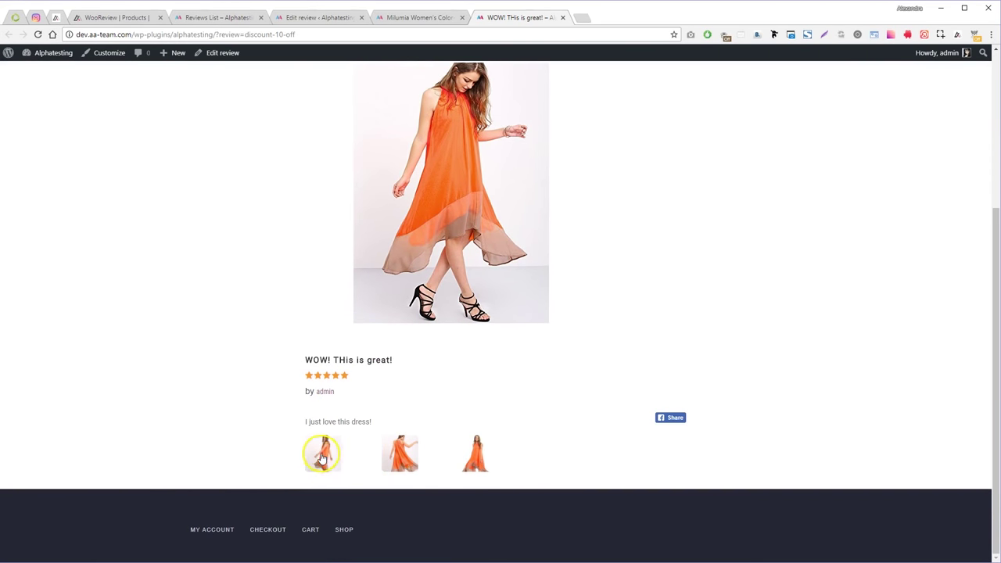
{"action": "scroll", "coordinate": [183, 411], "scroll_direction": "up", "scroll_amount": 3}
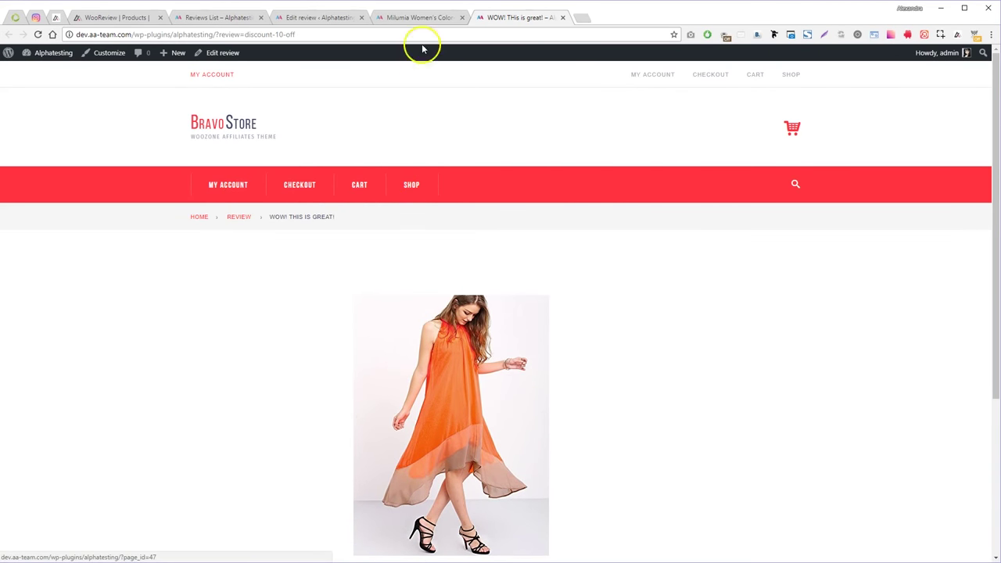
Reload the Milumia dress product page and view the photos of the "WOW! THis is great!" review in its popup.
{"action": "left_click", "coordinate": [418, 17]}
{"action": "key", "text": "F5"}
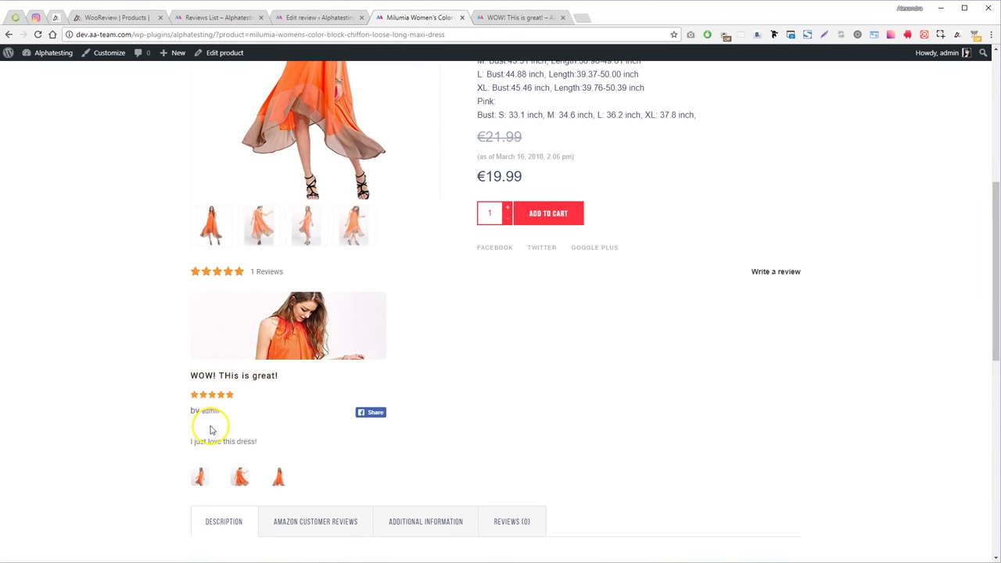
{"action": "left_click", "coordinate": [219, 375]}
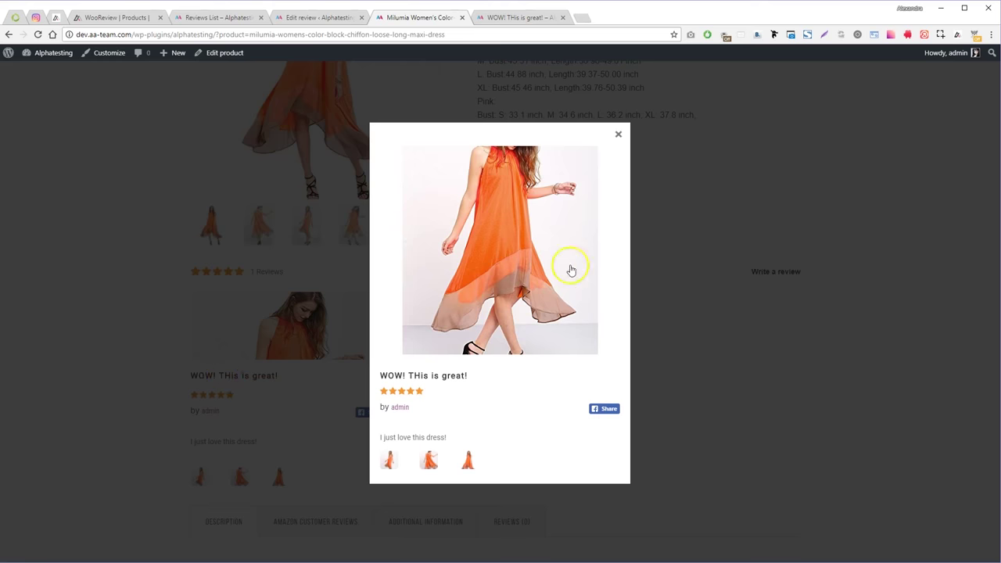
{"action": "left_click", "coordinate": [434, 467]}
{"action": "left_click", "coordinate": [395, 461]}
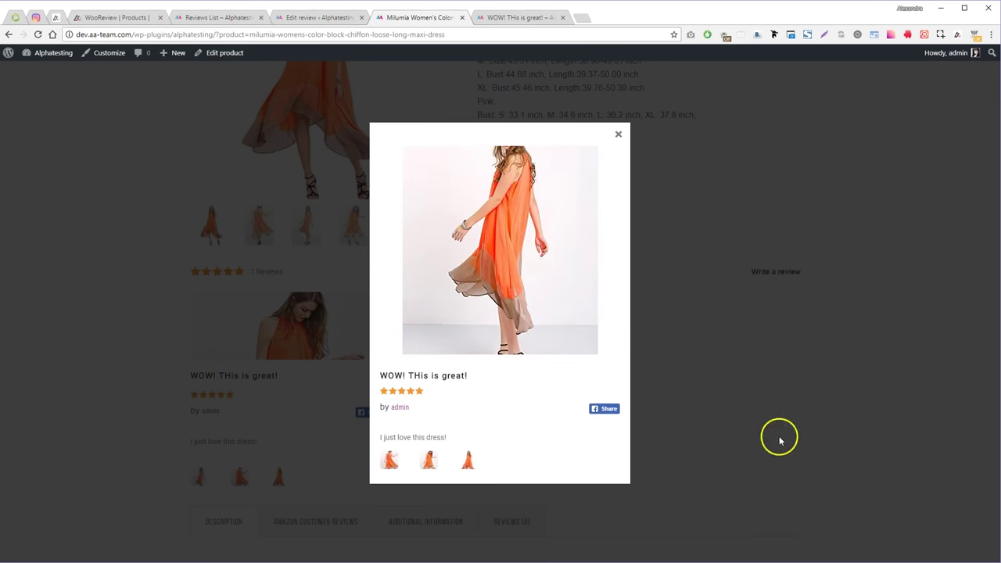
{"action": "left_click", "coordinate": [777, 438]}
Preview the Facebook share of the dress review and close it without posting.
{"action": "left_click", "coordinate": [368, 412]}
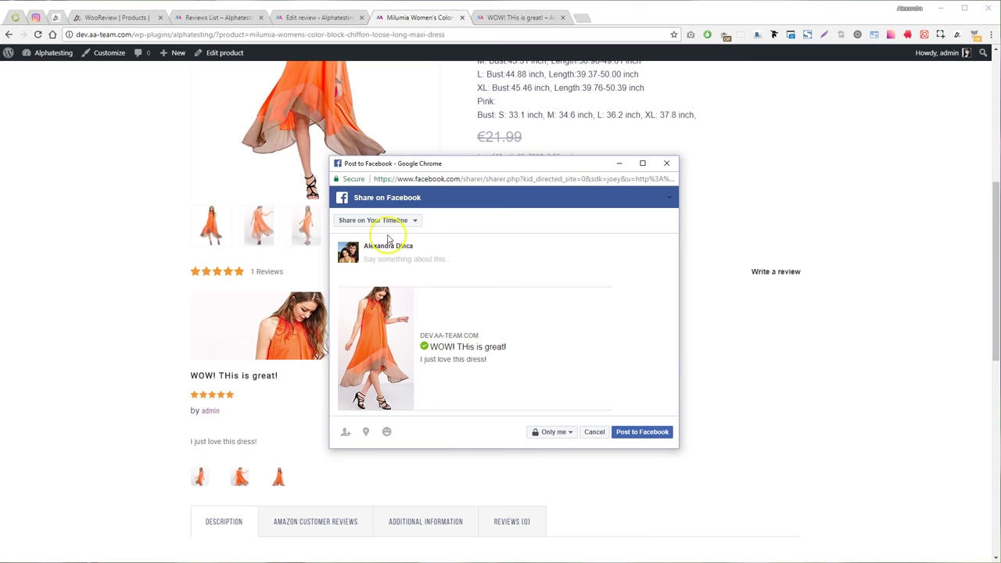
{"action": "left_click", "coordinate": [666, 163]}
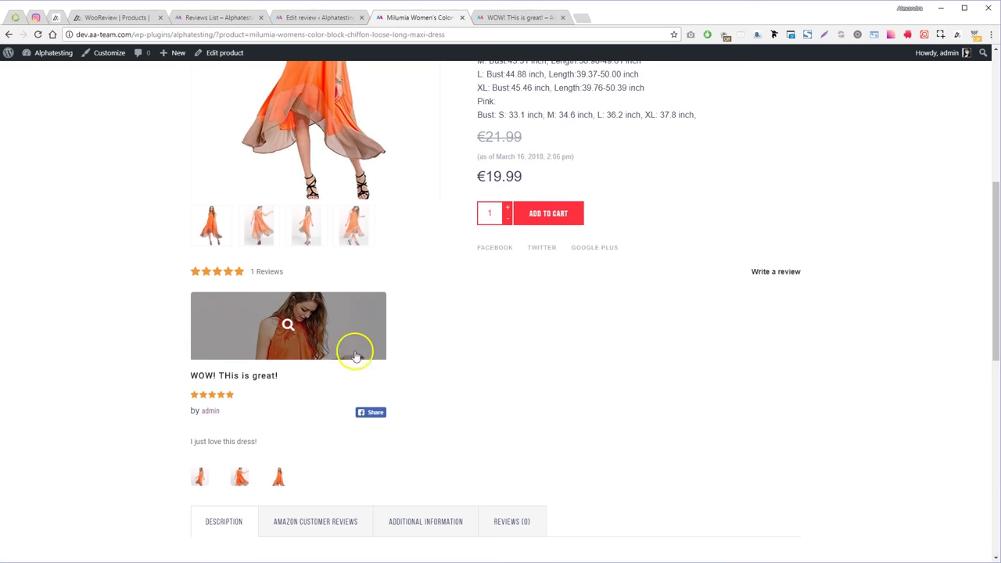
Open the Milumia dress for editing from the admin product list and examine its Image Reviews Statistics and Image Reviews.
{"action": "left_click", "coordinate": [304, 19]}
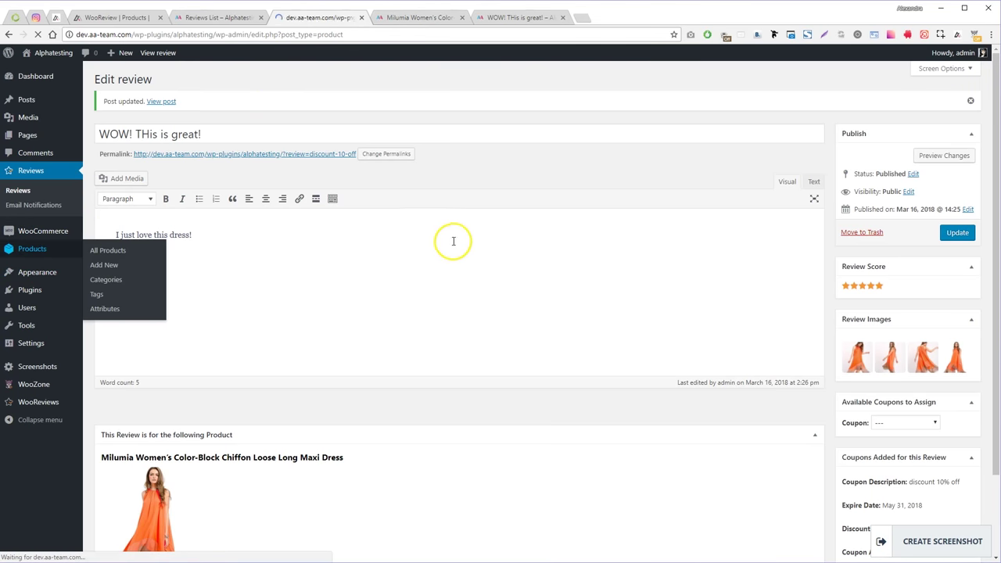
{"action": "scroll", "coordinate": [164, 313], "scroll_direction": "down", "scroll_amount": 5}
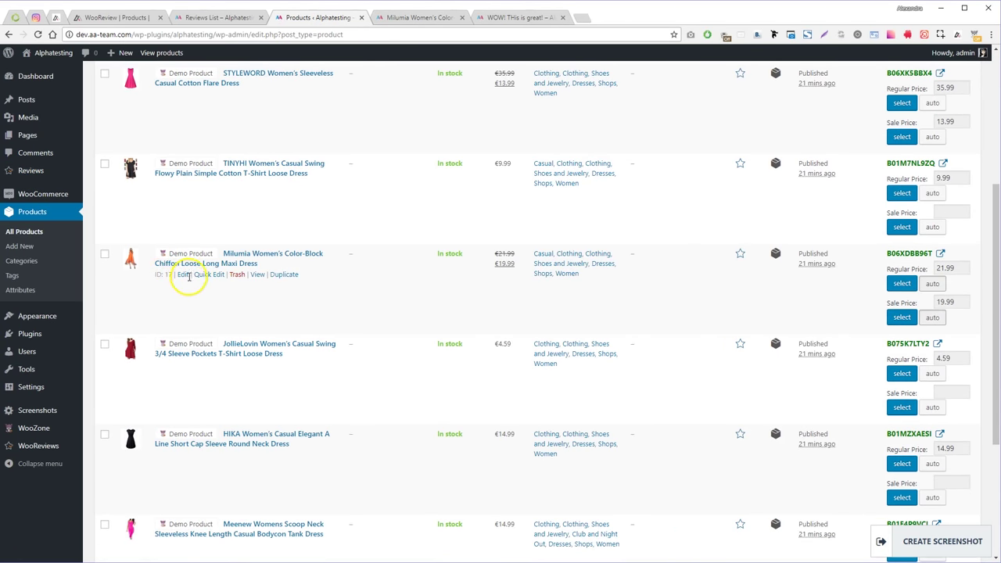
{"action": "left_click", "coordinate": [188, 276]}
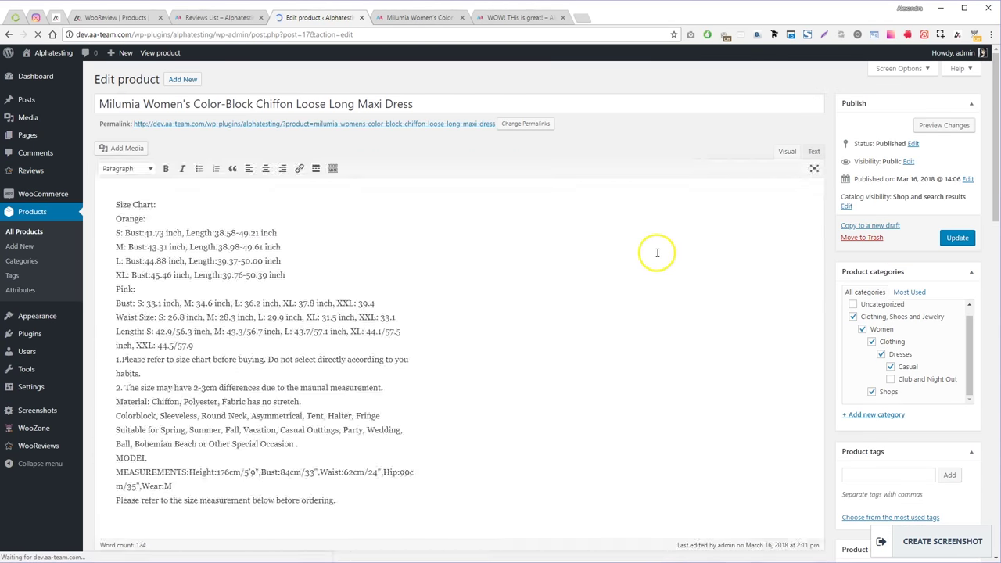
{"action": "scroll", "coordinate": [812, 366], "scroll_direction": "down", "scroll_amount": 10}
{"action": "scroll", "coordinate": [812, 366], "scroll_direction": "down", "scroll_amount": 3}
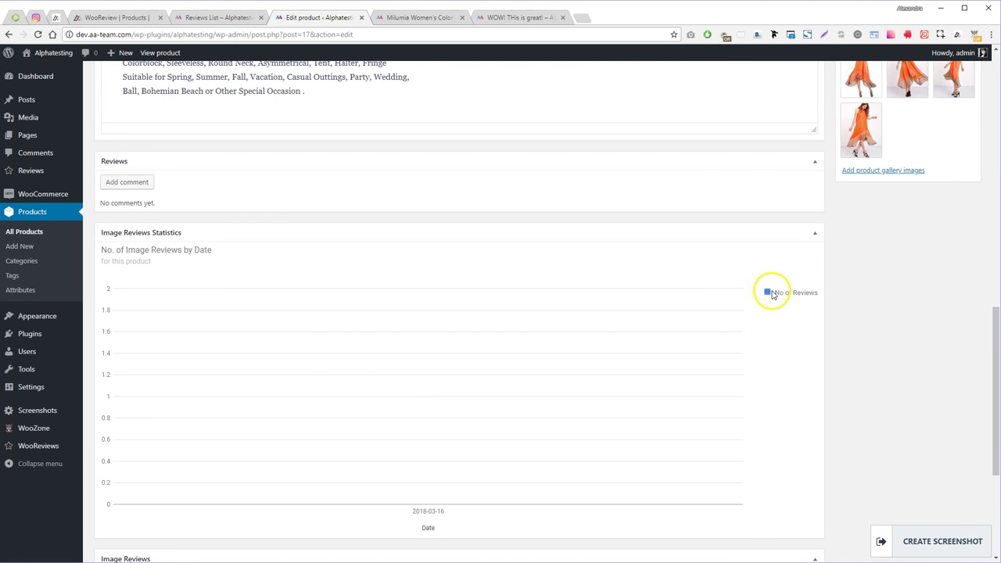
{"action": "scroll", "coordinate": [765, 294], "scroll_direction": "down", "scroll_amount": 3}
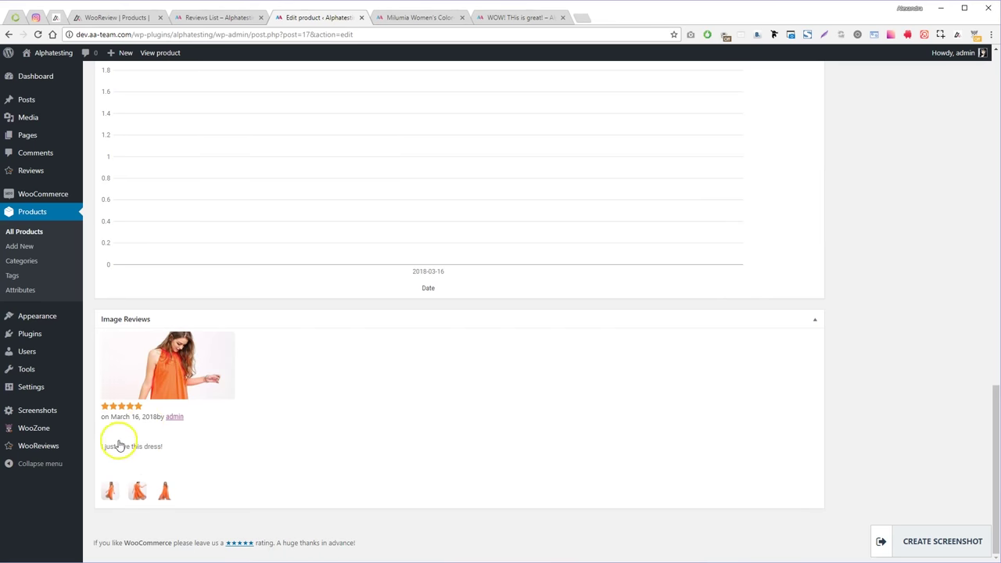
{"action": "scroll", "coordinate": [810, 363], "scroll_direction": "up", "scroll_amount": 20}
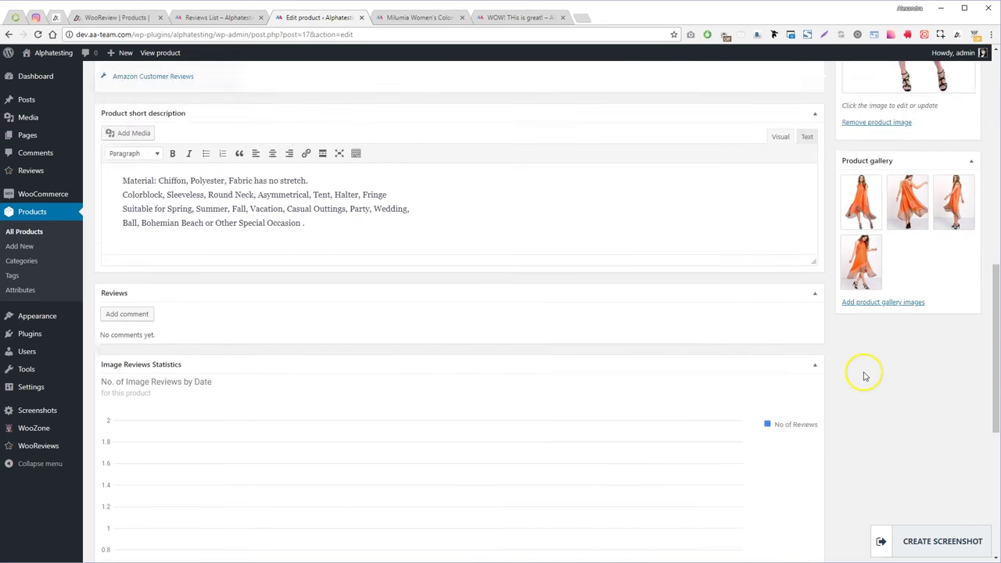
Open the "Invite Customer To Review The Product" template from the WooCommerce email settings and examine its preview.
{"action": "left_click", "coordinate": [47, 212]}
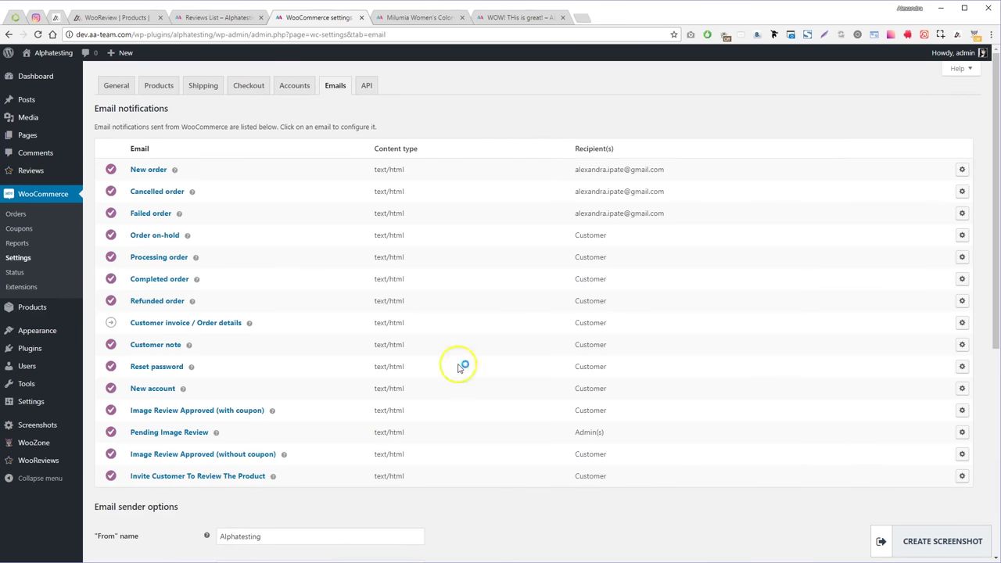
{"action": "middle_click", "coordinate": [962, 476]}
{"action": "left_click", "coordinate": [401, 17]}
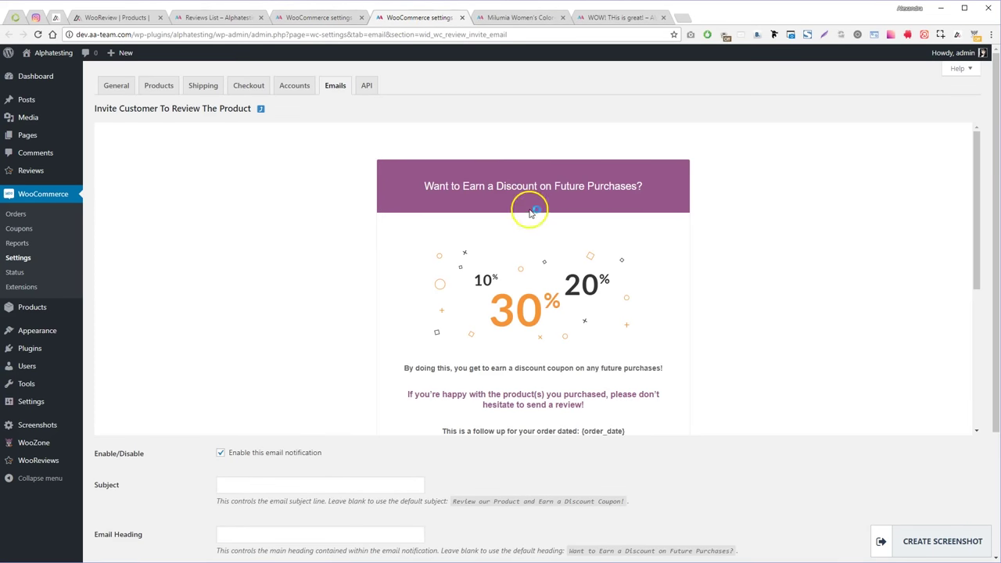
{"action": "left_click_drag", "start_coordinate": [426, 185], "coordinate": [611, 186]}
{"action": "scroll", "coordinate": [522, 299], "scroll_direction": "down", "scroll_amount": 1}
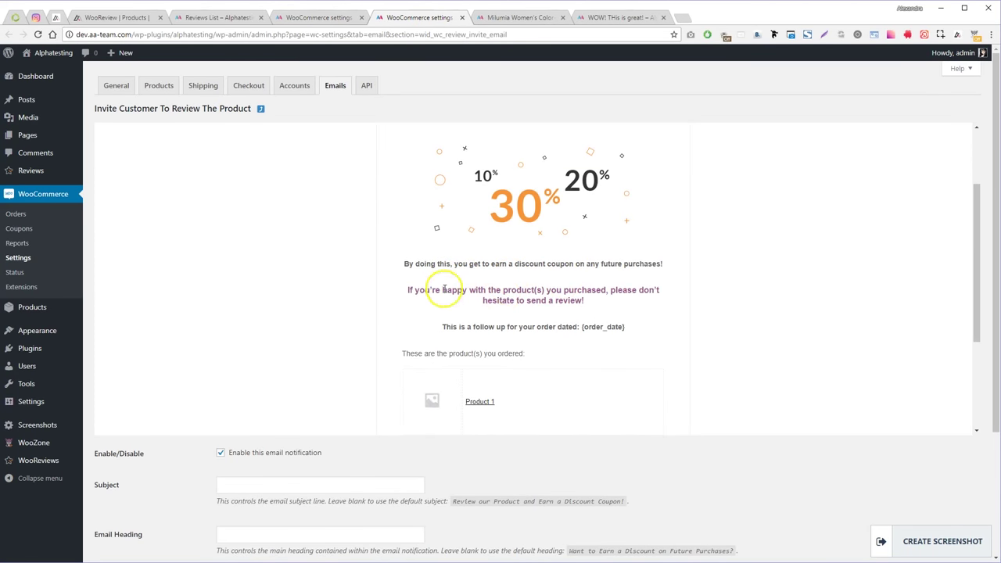
Try the subject "You can change this" and heading "And this also" for the invite email, and return to the email list without saving.
{"action": "left_click", "coordinate": [283, 482]}
{"action": "type", "text": "You can change this"}
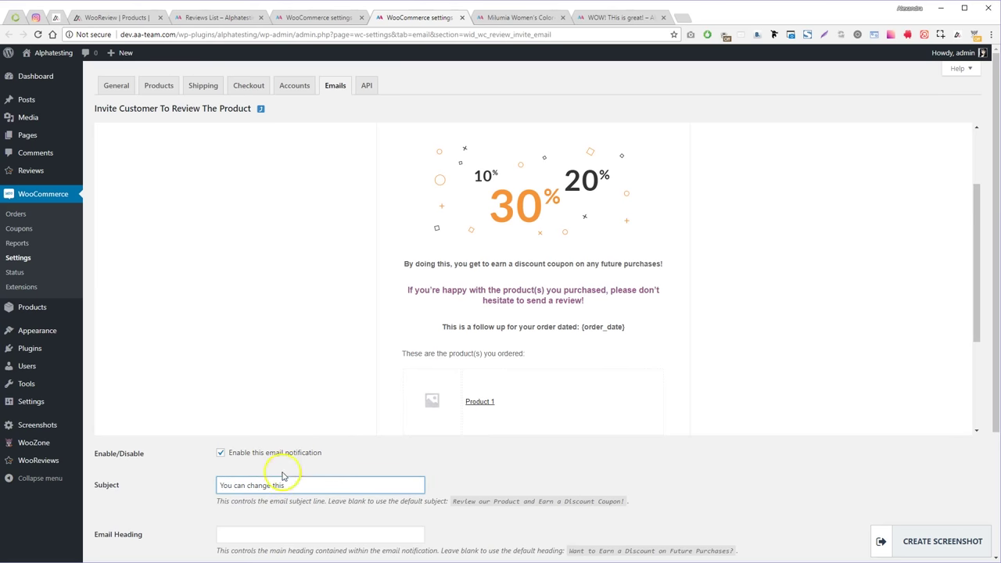
{"action": "scroll", "coordinate": [283, 476], "scroll_direction": "down", "scroll_amount": 1}
{"action": "left_click", "coordinate": [277, 429]}
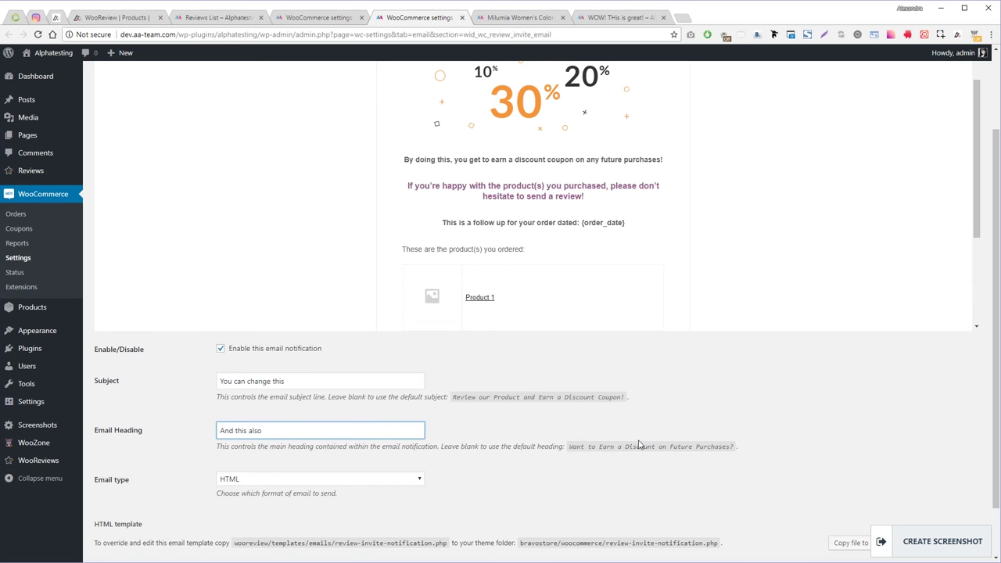
{"action": "scroll", "coordinate": [284, 443], "scroll_direction": "down", "scroll_amount": 1}
{"action": "scroll", "coordinate": [467, 353], "scroll_direction": "up", "scroll_amount": 2}
{"action": "scroll", "coordinate": [491, 332], "scroll_direction": "down", "scroll_amount": 3}
{"action": "scroll", "coordinate": [565, 339], "scroll_direction": "up", "scroll_amount": 3}
{"action": "left_click", "coordinate": [207, 209]}
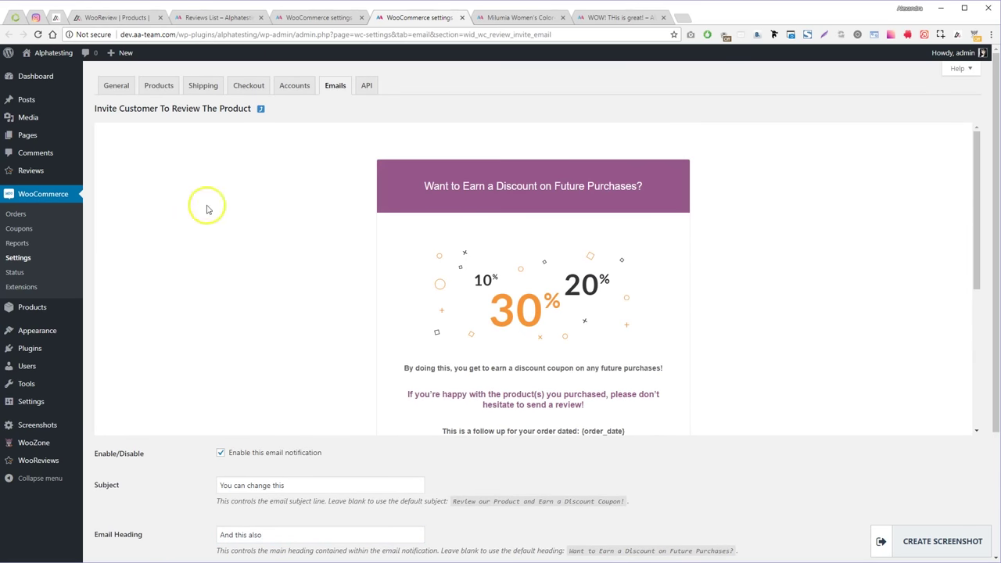
{"action": "left_click", "coordinate": [346, 82]}
{"action": "left_click", "coordinate": [536, 90]}
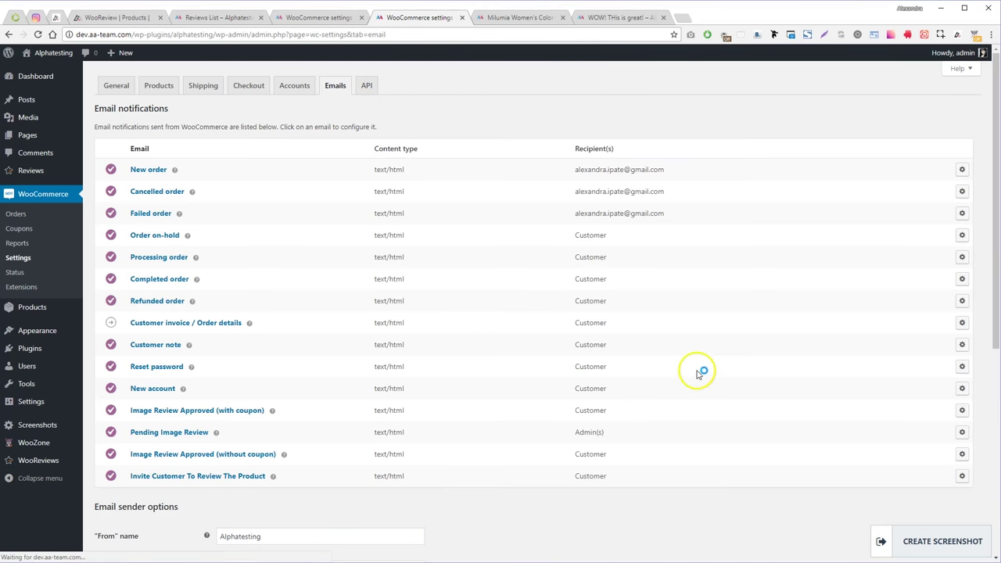
Open the Pending Image Review, Image Review Approved (without coupon) and invite email templates, and examine the Pending Image Review preview.
{"action": "left_click", "coordinate": [962, 431], "text": "ctrl"}
{"action": "left_click", "coordinate": [963, 454], "text": "ctrl"}
{"action": "left_click", "coordinate": [962, 475]}
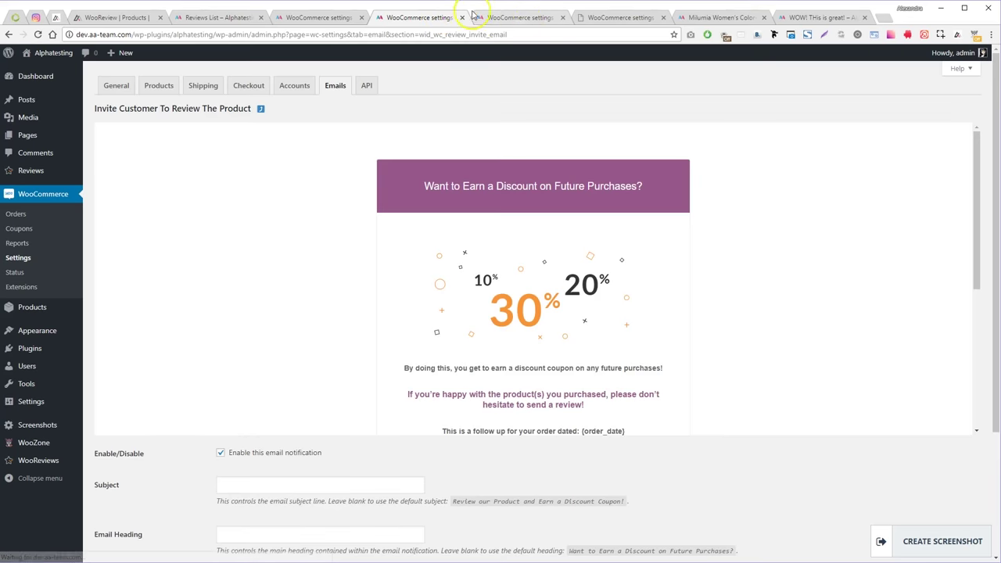
{"action": "left_click", "coordinate": [479, 17]}
{"action": "scroll", "coordinate": [725, 351], "scroll_direction": "down", "scroll_amount": 5}
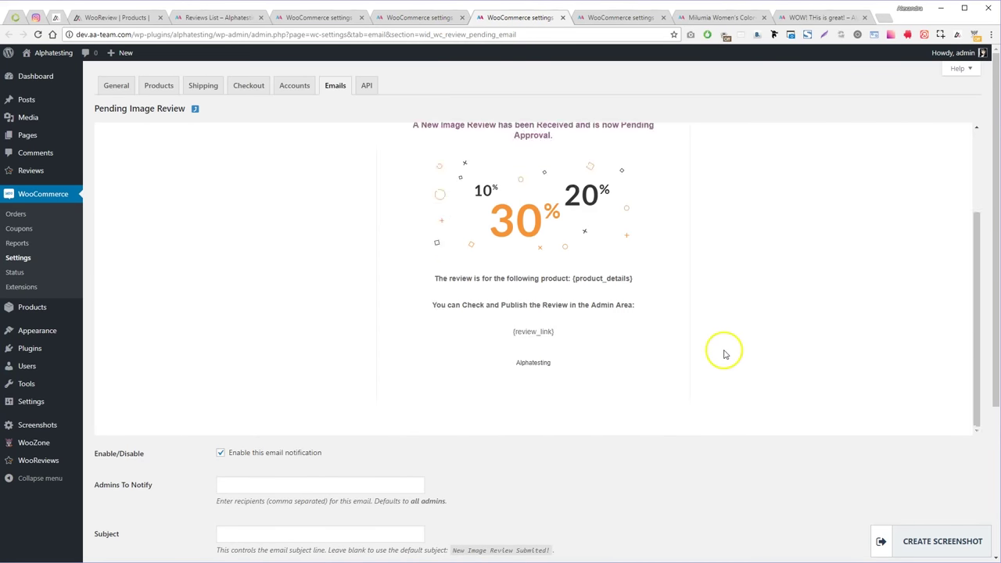
Close the open Pending Image Review, Image Review Approved (without coupon) and invite email templates, and return to the email notifications list.
{"action": "scroll", "coordinate": [724, 351], "scroll_direction": "up", "scroll_amount": 4}
{"action": "scroll", "coordinate": [716, 343], "scroll_direction": "up", "scroll_amount": 3}
{"action": "key", "text": "ctrl+w"}
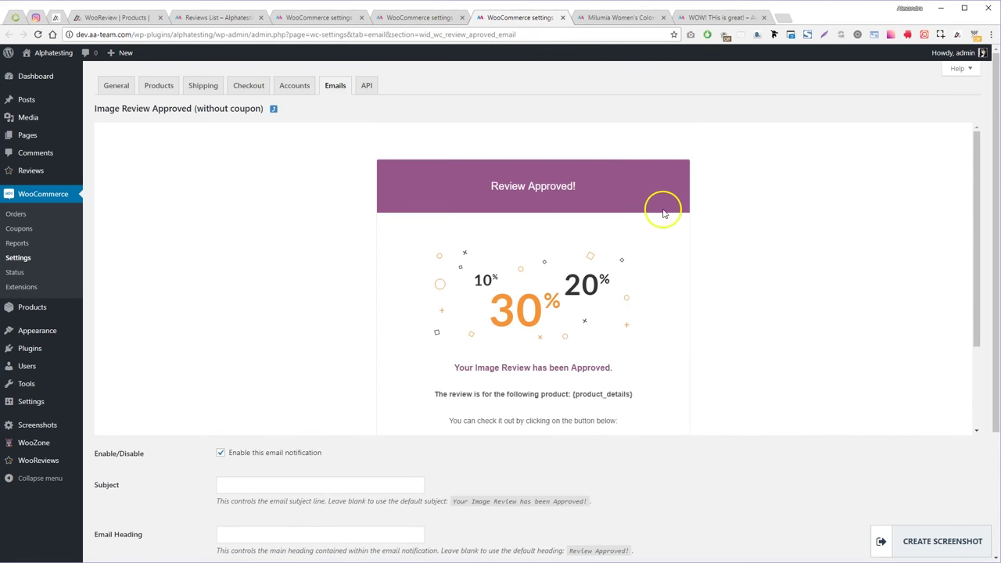
{"action": "scroll", "coordinate": [574, 207], "scroll_direction": "down", "scroll_amount": 1}
{"action": "scroll", "coordinate": [610, 290], "scroll_direction": "up", "scroll_amount": 1}
{"action": "middle_click", "coordinate": [505, 21]}
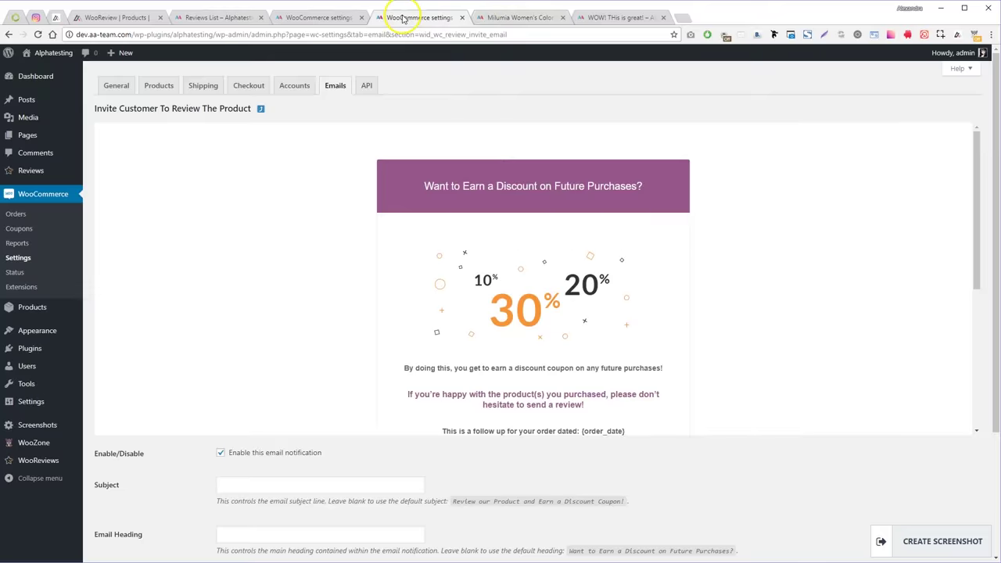
{"action": "key", "text": "ctrl+w"}
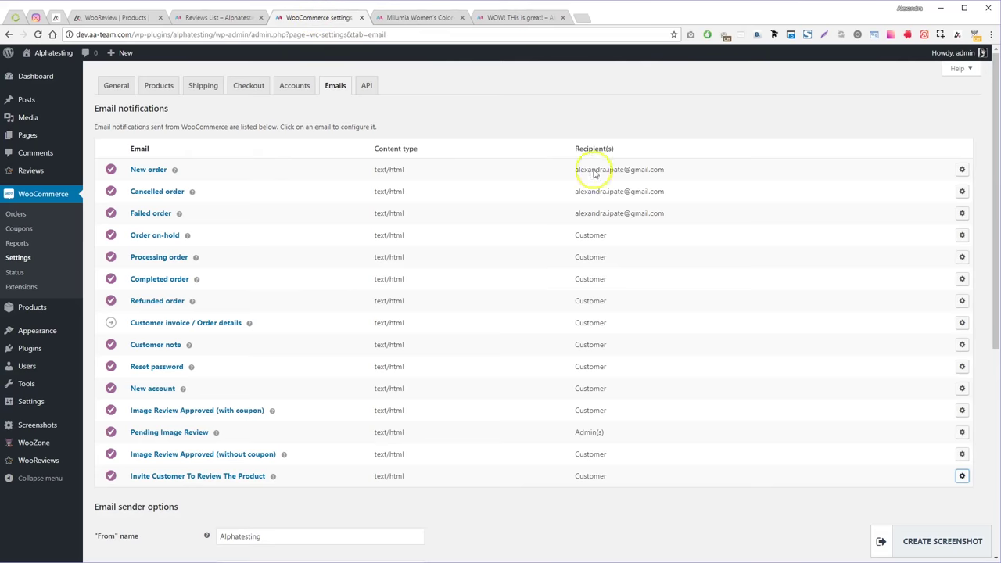
Open the "Image Review Approved (without coupon)" email template, examine its preview, and return to the email notifications list.
{"action": "left_click", "coordinate": [962, 455]}
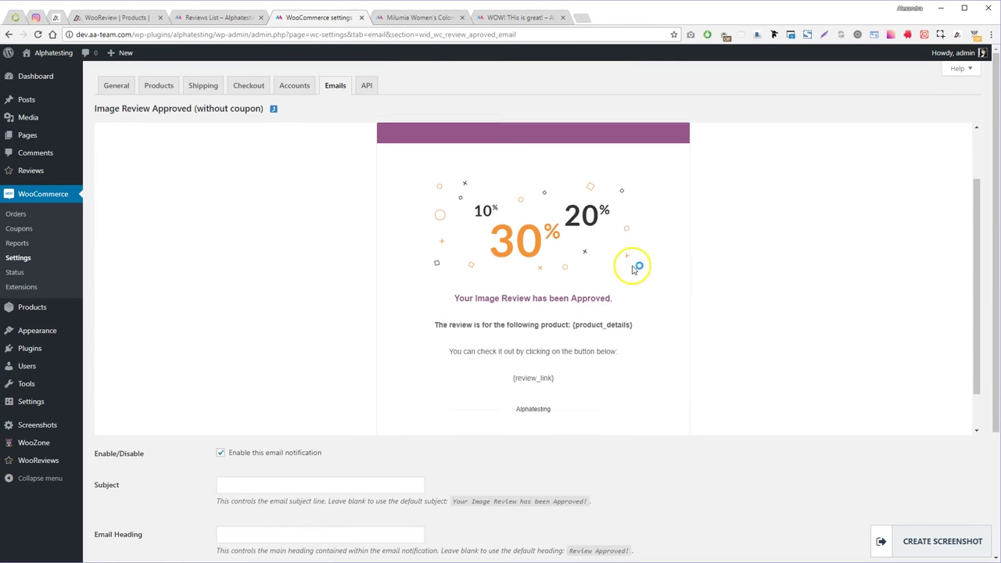
{"action": "scroll", "coordinate": [633, 269], "scroll_direction": "down", "scroll_amount": 1}
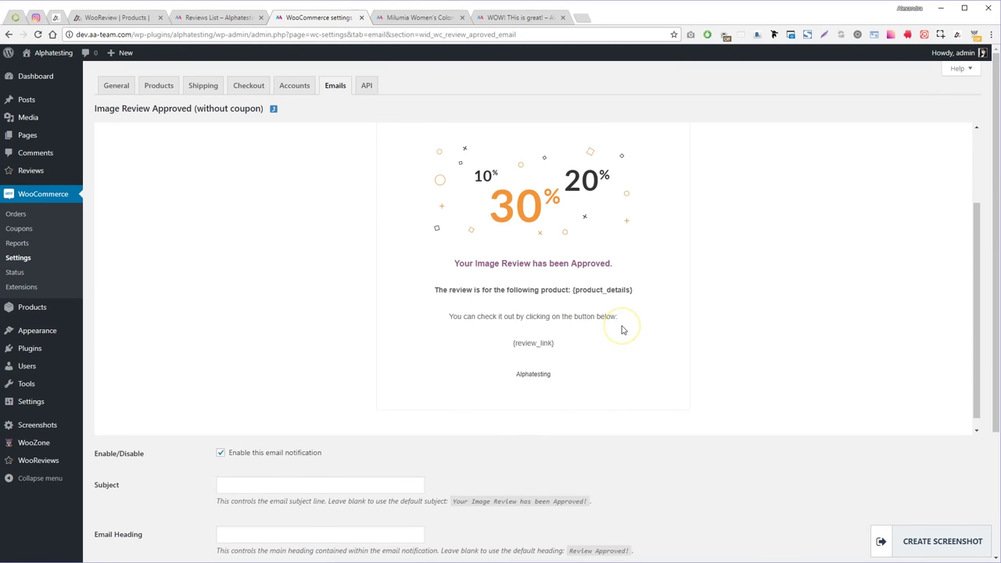
{"action": "scroll", "coordinate": [310, 187], "scroll_direction": "up", "scroll_amount": 1}
{"action": "left_click", "coordinate": [330, 86]}
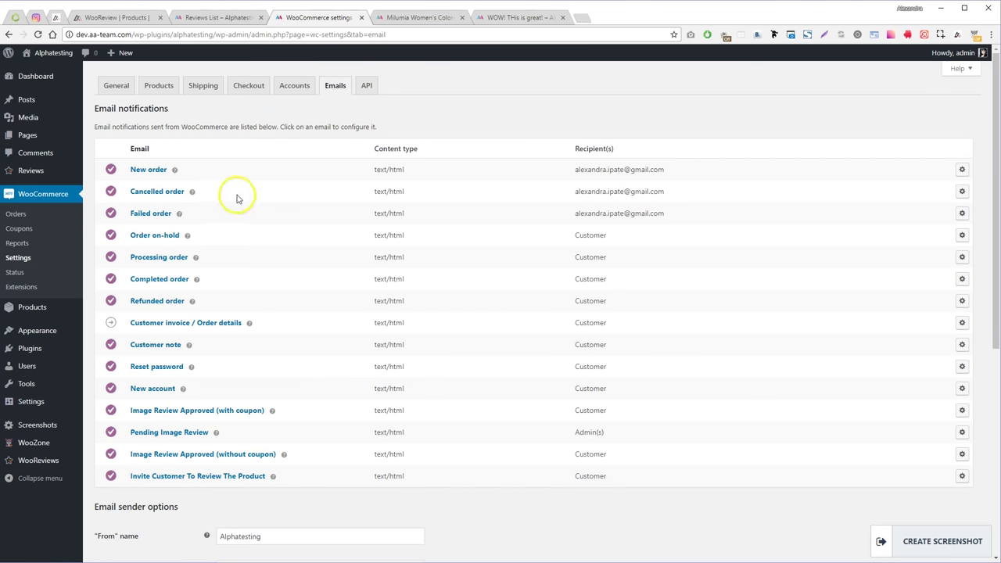
View the storefront Reviews List page and browse the photos of the "WOW! THis is great!" review on the Milumia dress page.
{"action": "left_click", "coordinate": [213, 17]}
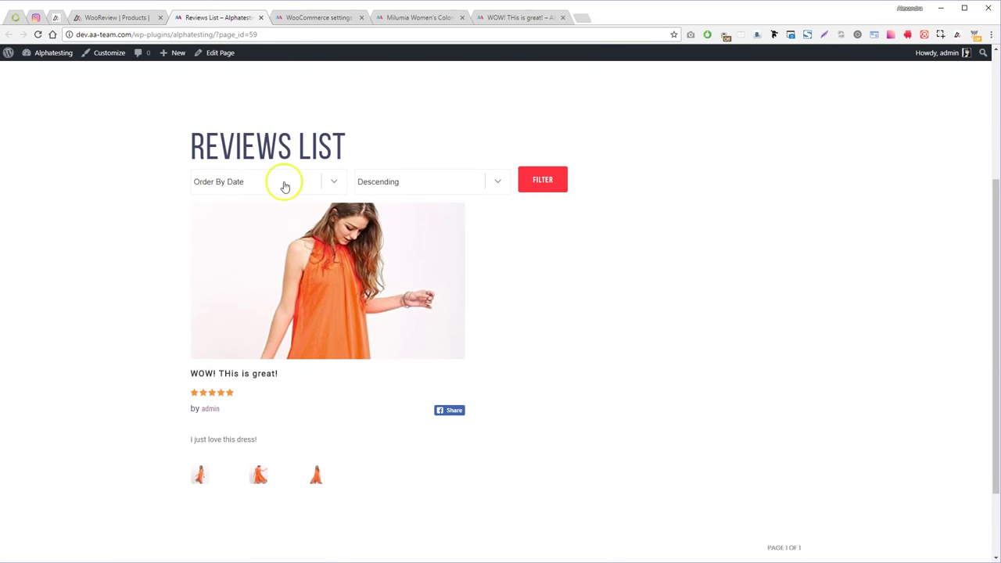
{"action": "scroll", "coordinate": [438, 231], "scroll_direction": "up", "scroll_amount": 3}
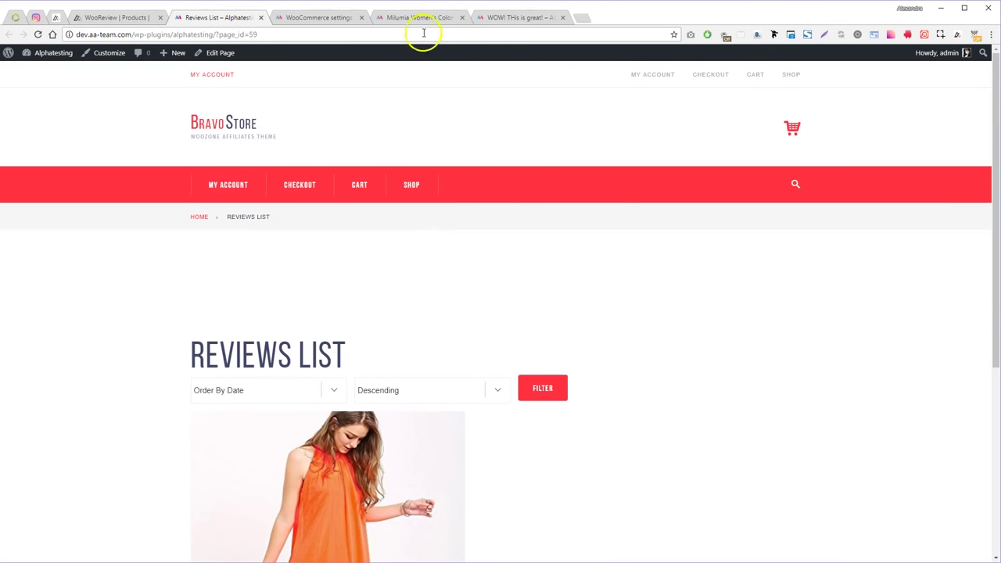
{"action": "left_click", "coordinate": [415, 17]}
{"action": "scroll", "coordinate": [203, 375], "scroll_direction": "down", "scroll_amount": 1}
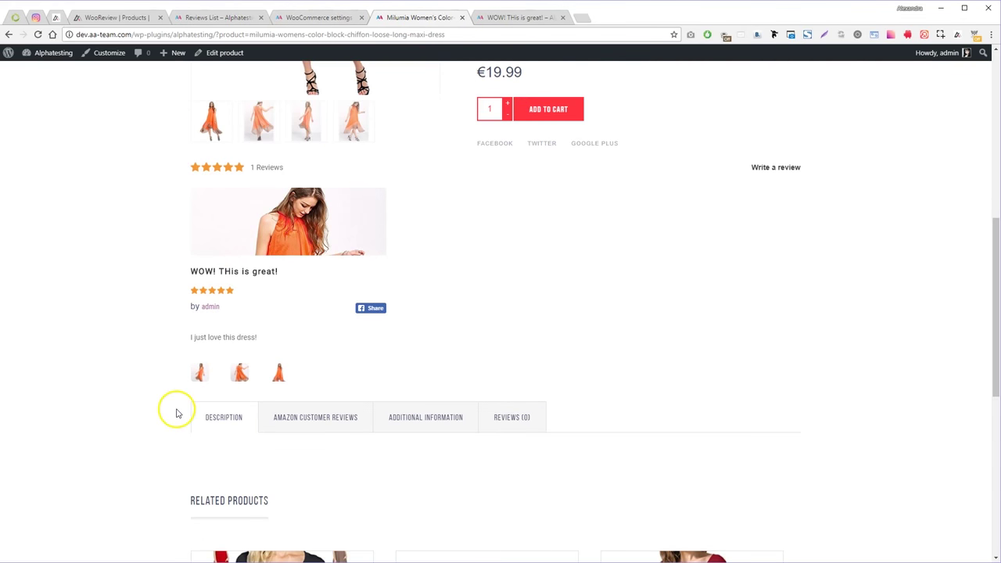
{"action": "left_click", "coordinate": [205, 369]}
{"action": "left_click", "coordinate": [977, 302]}
{"action": "left_click", "coordinate": [977, 303]}
{"action": "left_click", "coordinate": [876, 306]}
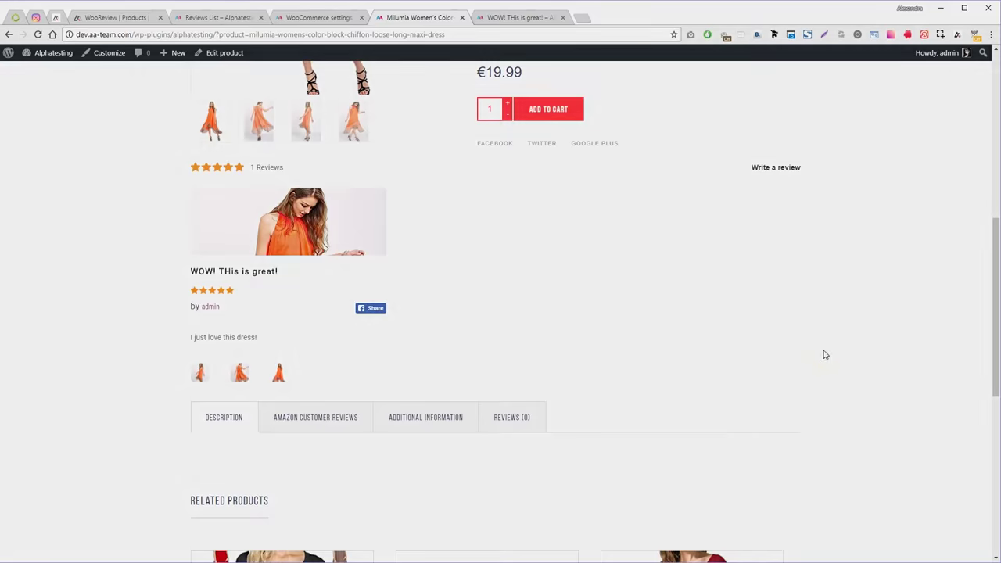